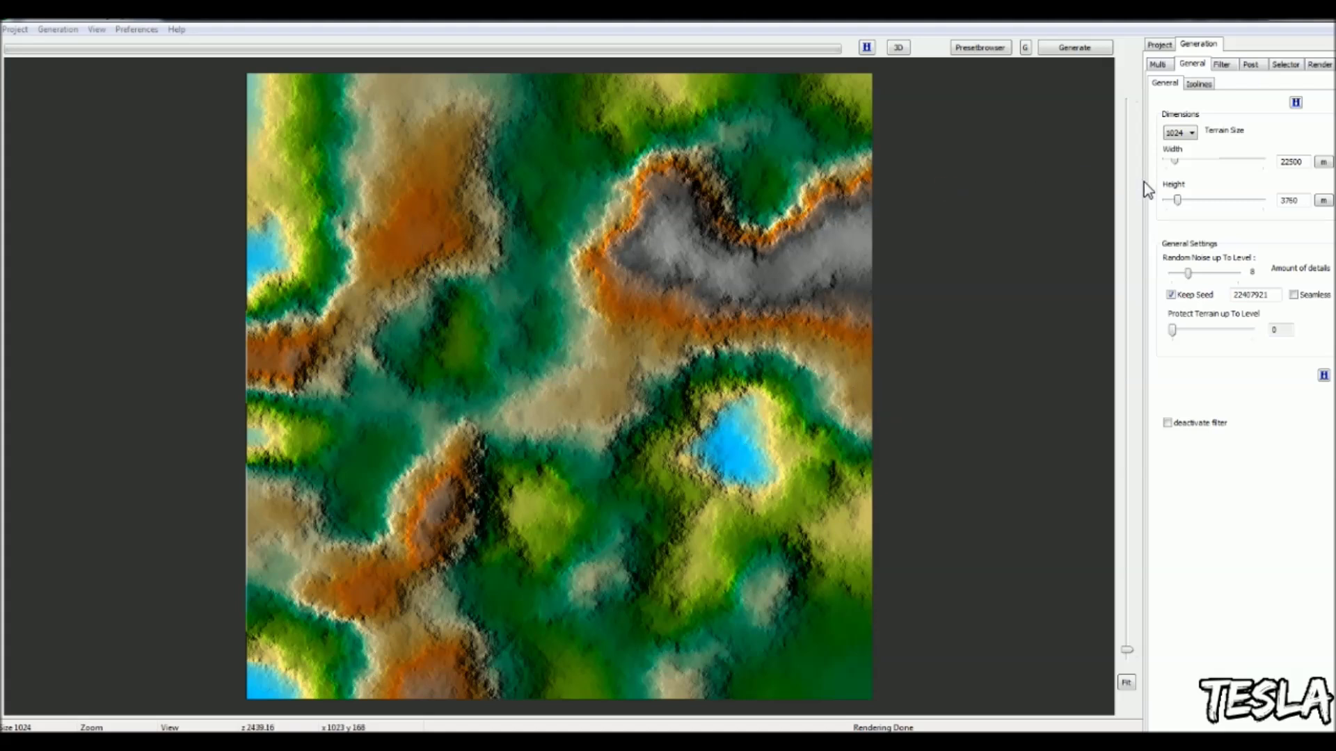
Set the terrain size to 1024 and open the isolines editor on an empty terrain.
{"action": "left_click", "coordinate": [1180, 133]}
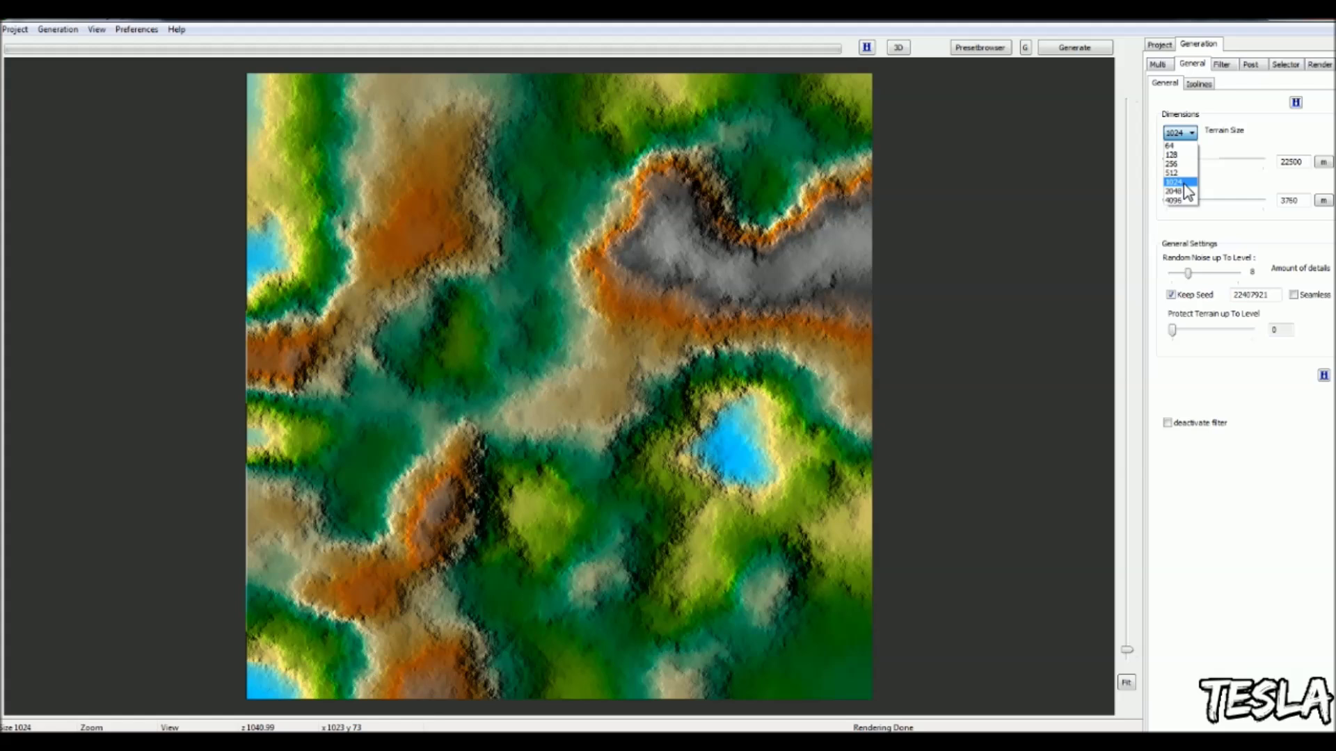
{"action": "left_click", "coordinate": [1185, 183]}
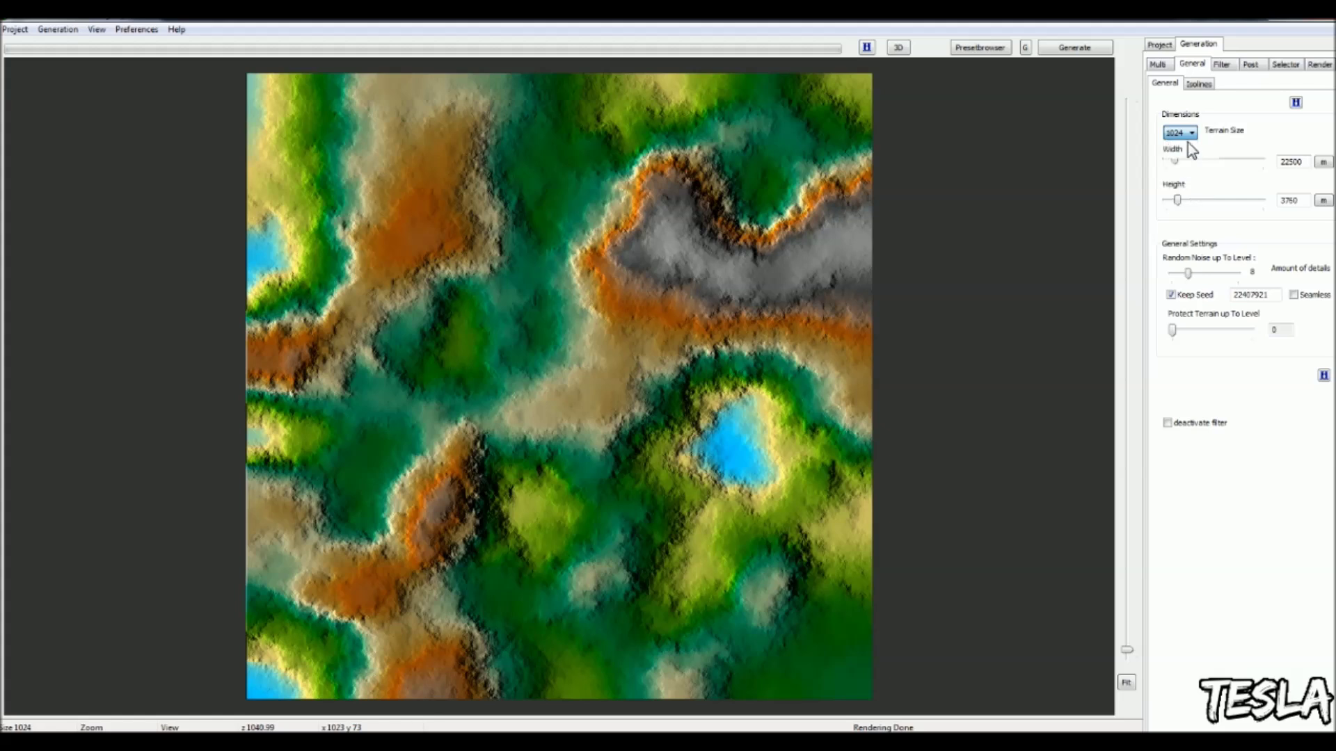
{"action": "left_click", "coordinate": [1203, 84]}
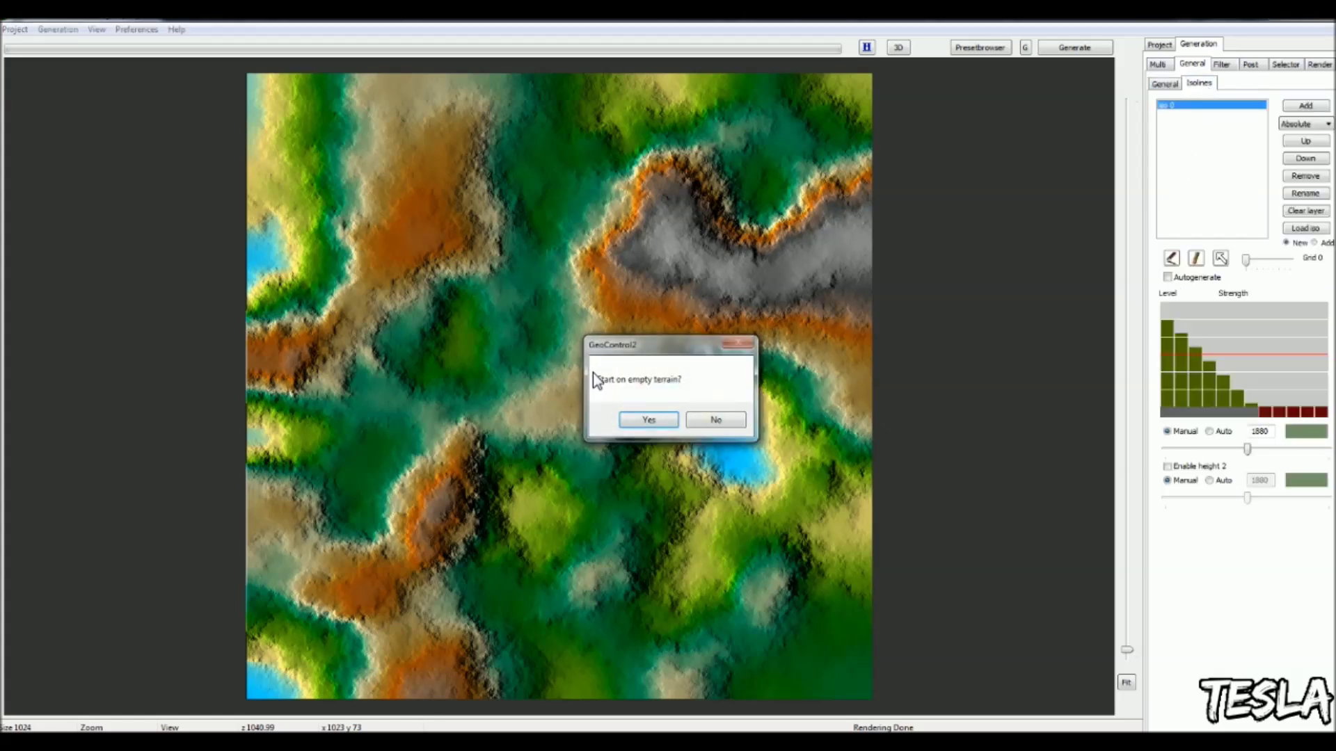
{"action": "left_click", "coordinate": [649, 419]}
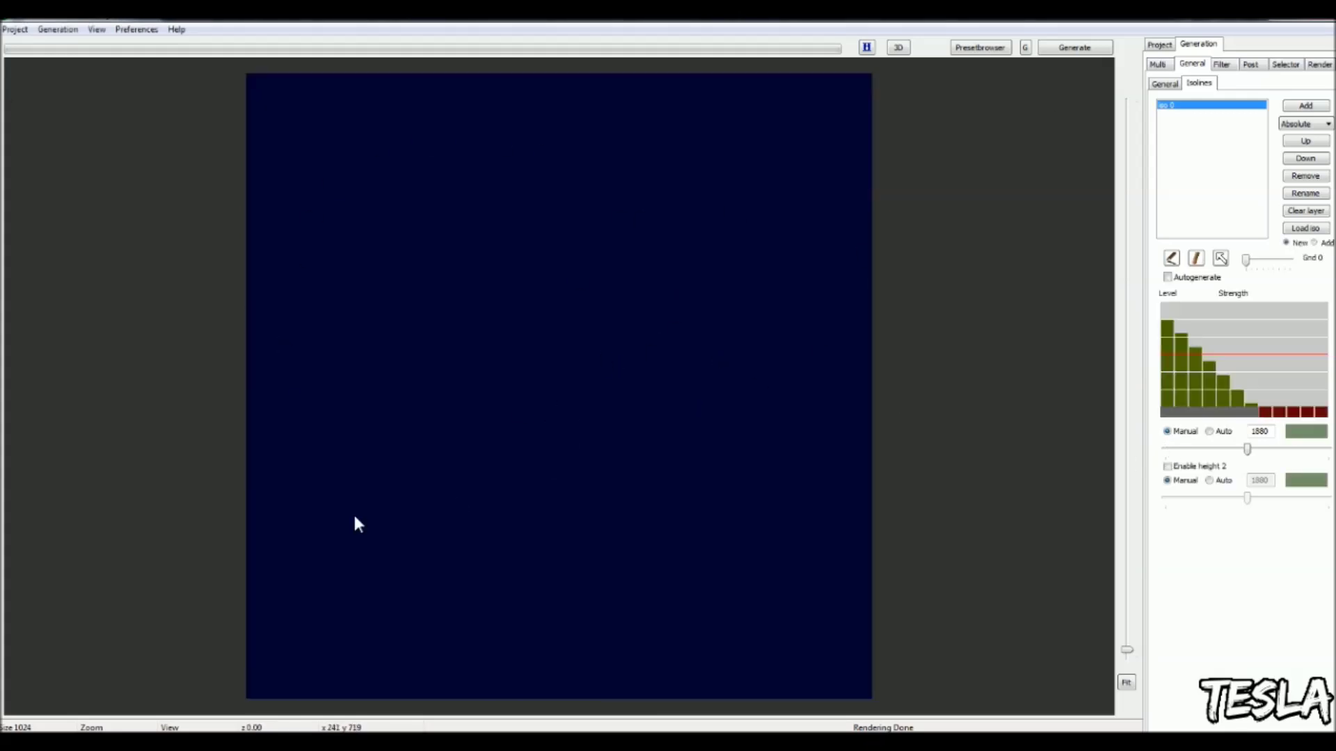
Set the isoline's manual height to 226 and activate isoline drawing with space visible around the terrain.
{"action": "left_click_drag", "start_coordinate": [1245, 451], "coordinate": [1175, 452]}
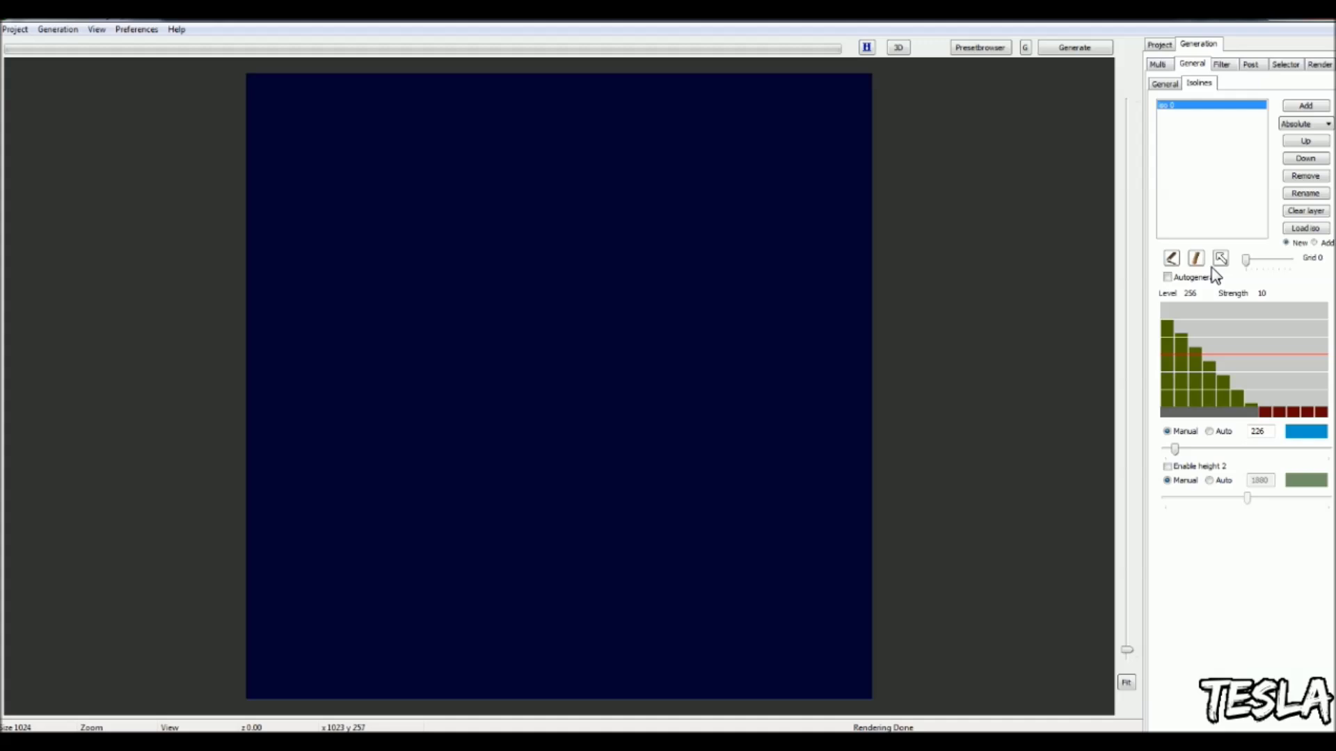
{"action": "left_click", "coordinate": [1172, 259]}
{"action": "mouse_move", "coordinate": [1126, 643]}
{"action": "left_mouse_down"}
{"action": "mouse_move", "coordinate": [1127, 545]}
{"action": "mouse_move", "coordinate": [1124, 661]}
{"action": "mouse_move", "coordinate": [1130, 495]}
{"action": "mouse_move", "coordinate": [1118, 665]}
{"action": "left_mouse_up"}
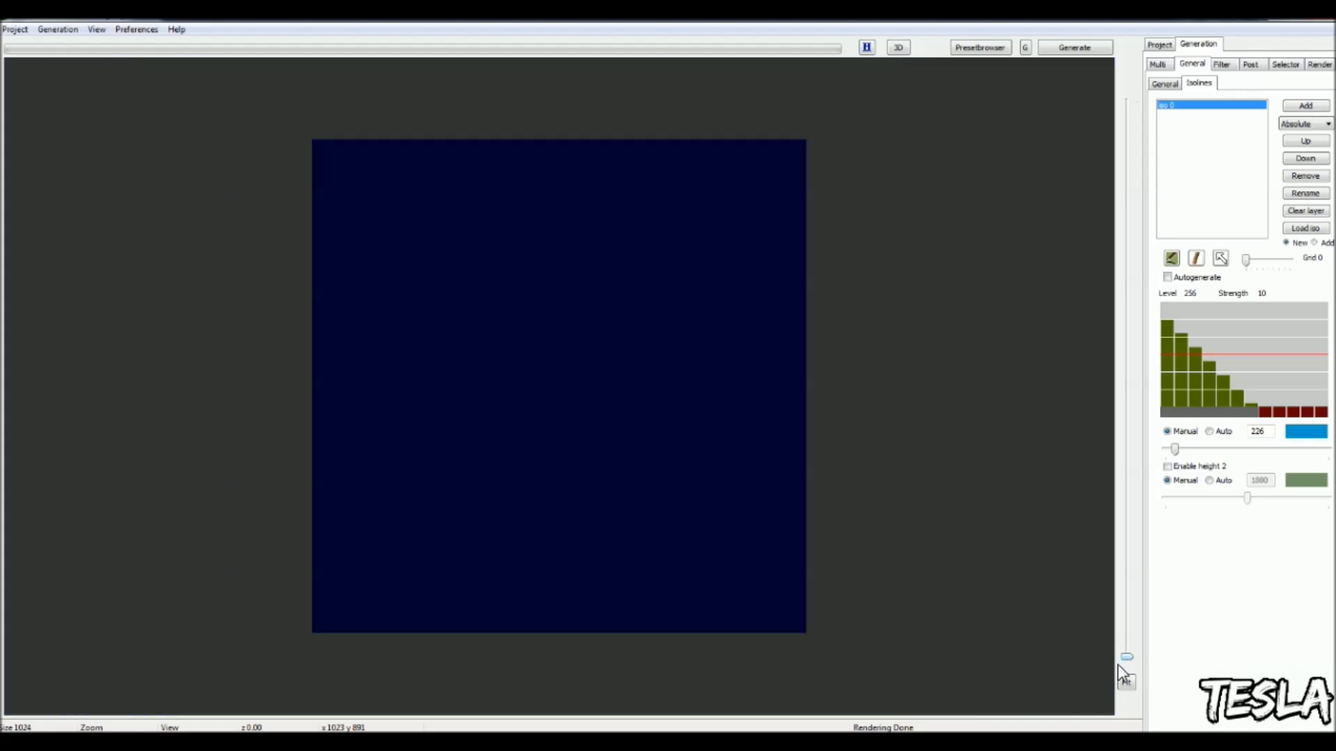
{"action": "mouse_move", "coordinate": [616, 124]}
{"action": "left_mouse_down"}
{"action": "mouse_move", "coordinate": [822, 113]}
{"action": "mouse_move", "coordinate": [851, 261]}
{"action": "mouse_move", "coordinate": [865, 668]}
{"action": "mouse_move", "coordinate": [417, 641]}
{"action": "mouse_move", "coordinate": [558, 379]}
{"action": "mouse_move", "coordinate": [550, 267]}
{"action": "mouse_move", "coordinate": [715, 371]}
{"action": "mouse_move", "coordinate": [444, 210]}
{"action": "mouse_move", "coordinate": [471, 204]}
{"action": "left_mouse_up"}
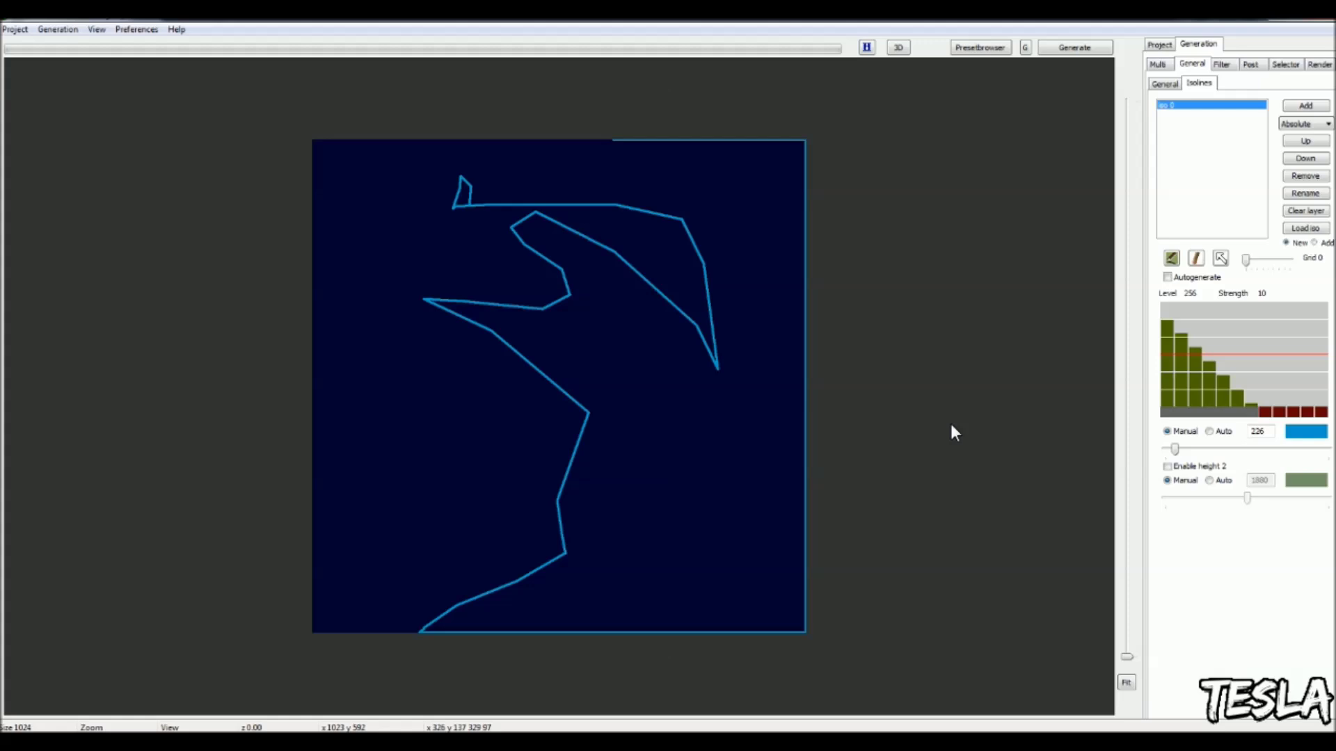
{"action": "left_click", "coordinate": [1306, 211]}
{"action": "left_click", "coordinate": [1079, 49]}
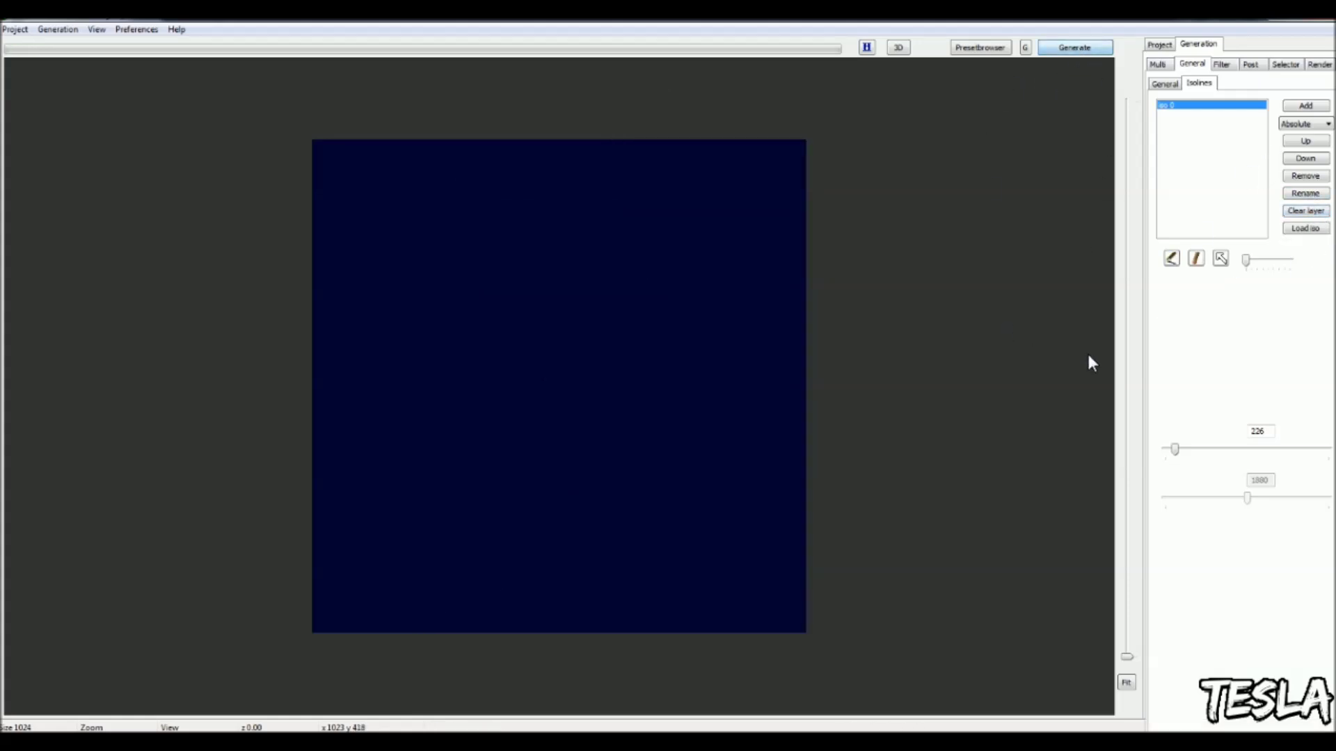
Draw an isoline at height 226 around the terrain's outer border and generate the terrain.
{"action": "left_click", "coordinate": [1172, 258]}
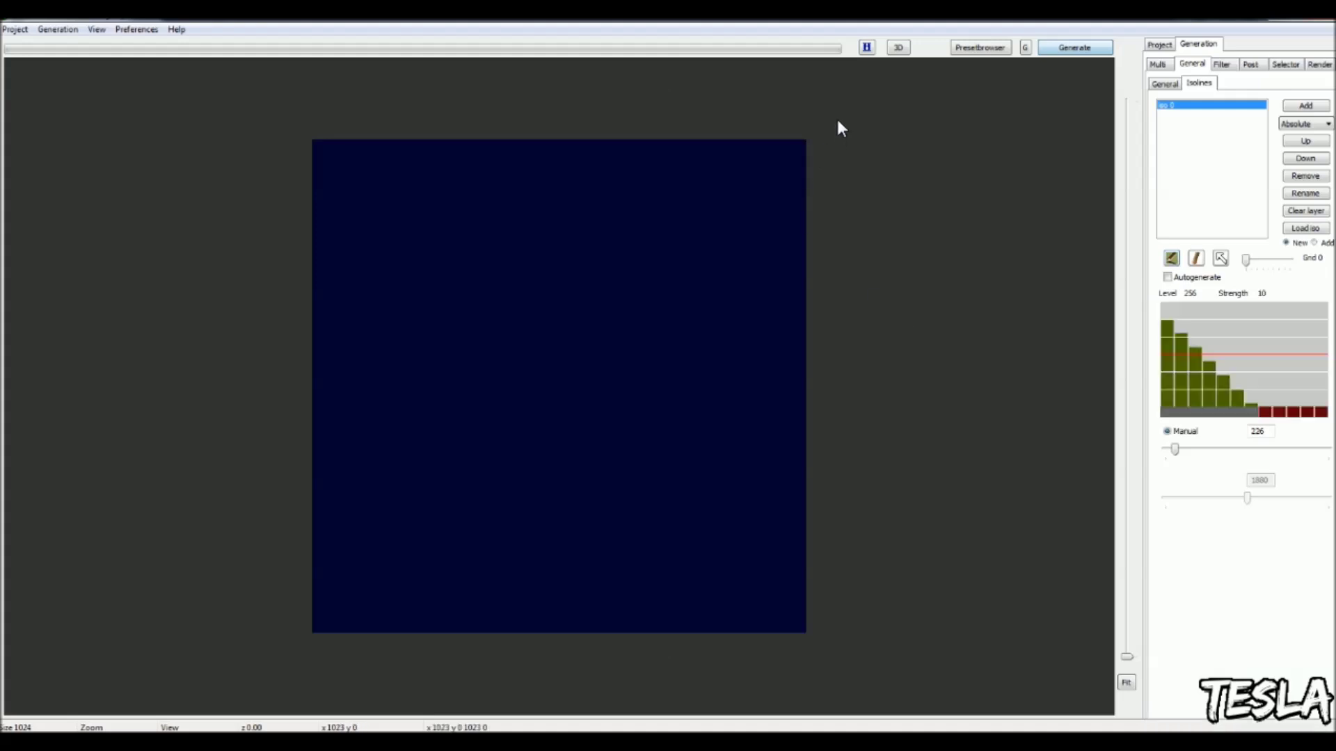
{"action": "mouse_move", "coordinate": [837, 119]}
{"action": "left_mouse_down"}
{"action": "mouse_move", "coordinate": [853, 327]}
{"action": "mouse_move", "coordinate": [848, 641]}
{"action": "mouse_move", "coordinate": [261, 651]}
{"action": "mouse_move", "coordinate": [229, 142]}
{"action": "mouse_move", "coordinate": [334, 111]}
{"action": "mouse_move", "coordinate": [637, 94]}
{"action": "mouse_move", "coordinate": [877, 105]}
{"action": "left_mouse_up"}
{"action": "left_click", "coordinate": [1075, 48]}
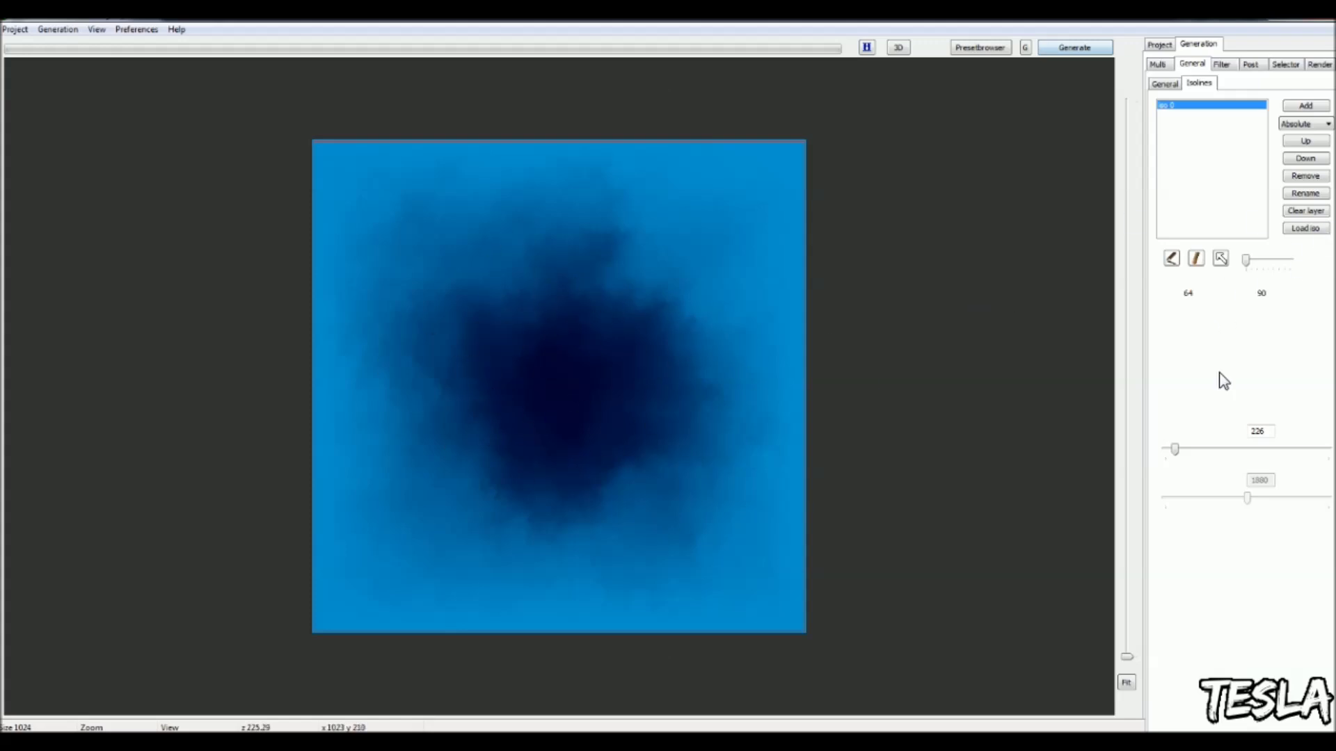
Draw a closed, irregular coastline isoline at height 629 a little inside the terrain's border and generate the terrain.
{"action": "mouse_move", "coordinate": [1174, 449]}
{"action": "left_mouse_down"}
{"action": "mouse_move", "coordinate": [1209, 449]}
{"action": "mouse_move", "coordinate": [1192, 450]}
{"action": "left_mouse_up"}
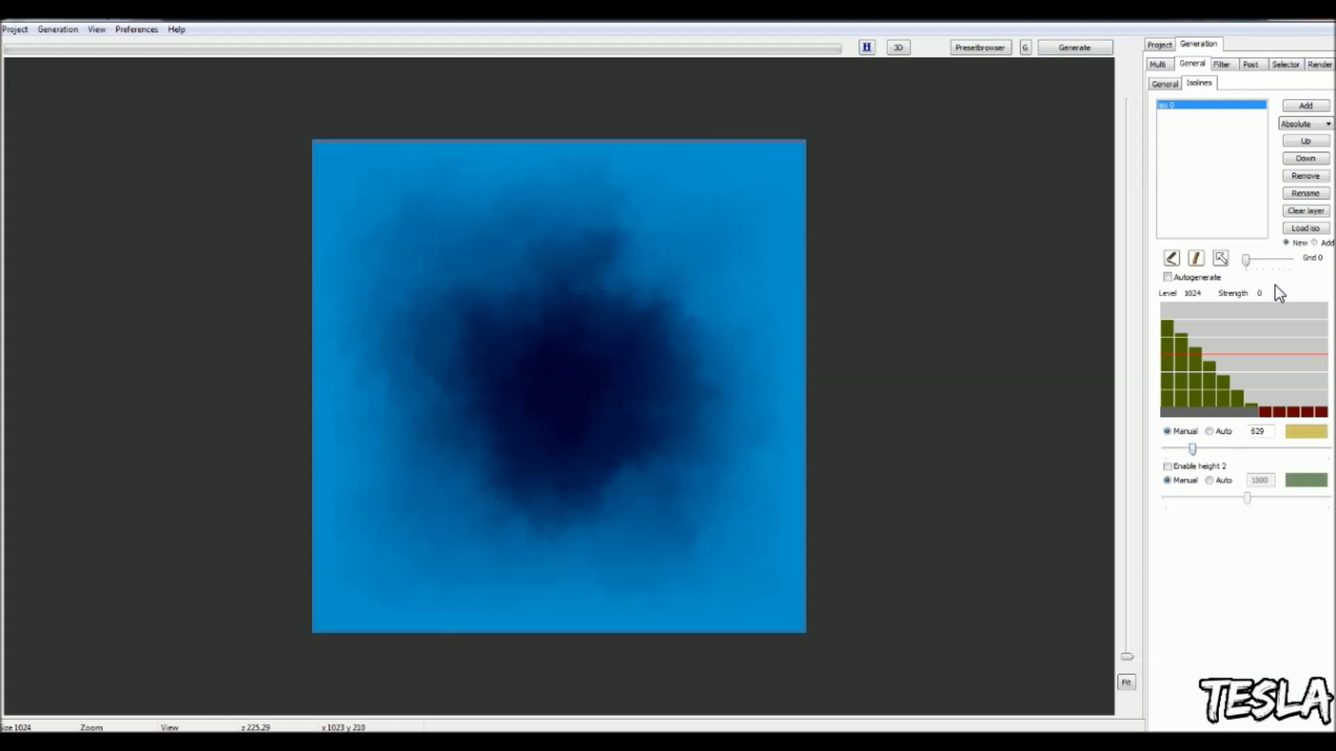
{"action": "left_click", "coordinate": [1171, 259]}
{"action": "mouse_move", "coordinate": [700, 174]}
{"action": "left_mouse_down"}
{"action": "mouse_move", "coordinate": [736, 203]}
{"action": "mouse_move", "coordinate": [762, 298]}
{"action": "mouse_move", "coordinate": [756, 527]}
{"action": "mouse_move", "coordinate": [631, 574]}
{"action": "mouse_move", "coordinate": [596, 519]}
{"action": "mouse_move", "coordinate": [471, 553]}
{"action": "mouse_move", "coordinate": [384, 532]}
{"action": "mouse_move", "coordinate": [360, 403]}
{"action": "mouse_move", "coordinate": [403, 303]}
{"action": "mouse_move", "coordinate": [380, 190]}
{"action": "mouse_move", "coordinate": [433, 223]}
{"action": "mouse_move", "coordinate": [514, 209]}
{"action": "mouse_move", "coordinate": [616, 165]}
{"action": "mouse_move", "coordinate": [707, 176]}
{"action": "left_mouse_up"}
{"action": "left_click", "coordinate": [1074, 48]}
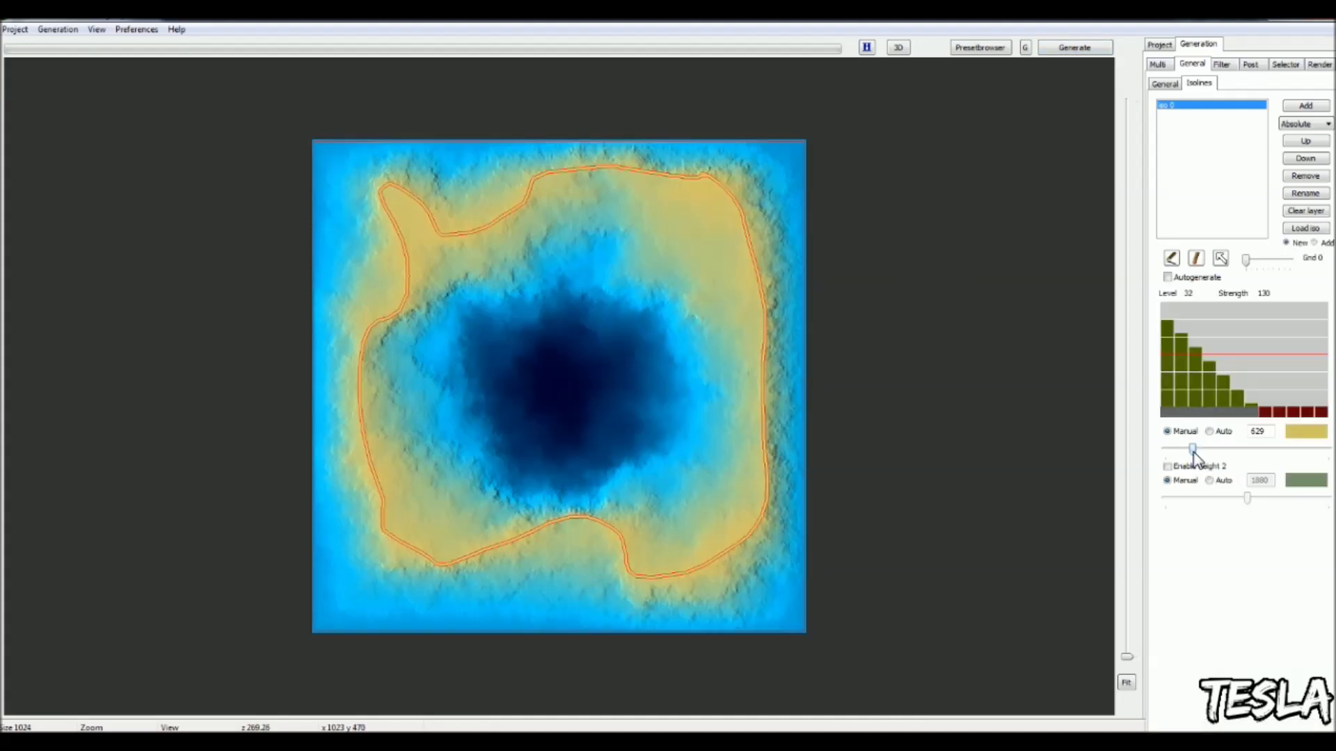
With Autogenerate enabled, draw a large closed isoline at height 1081 inside the coastline, plus a short line toward its lower-right corner.
{"action": "left_click_drag", "start_coordinate": [1193, 449], "coordinate": [1211, 451]}
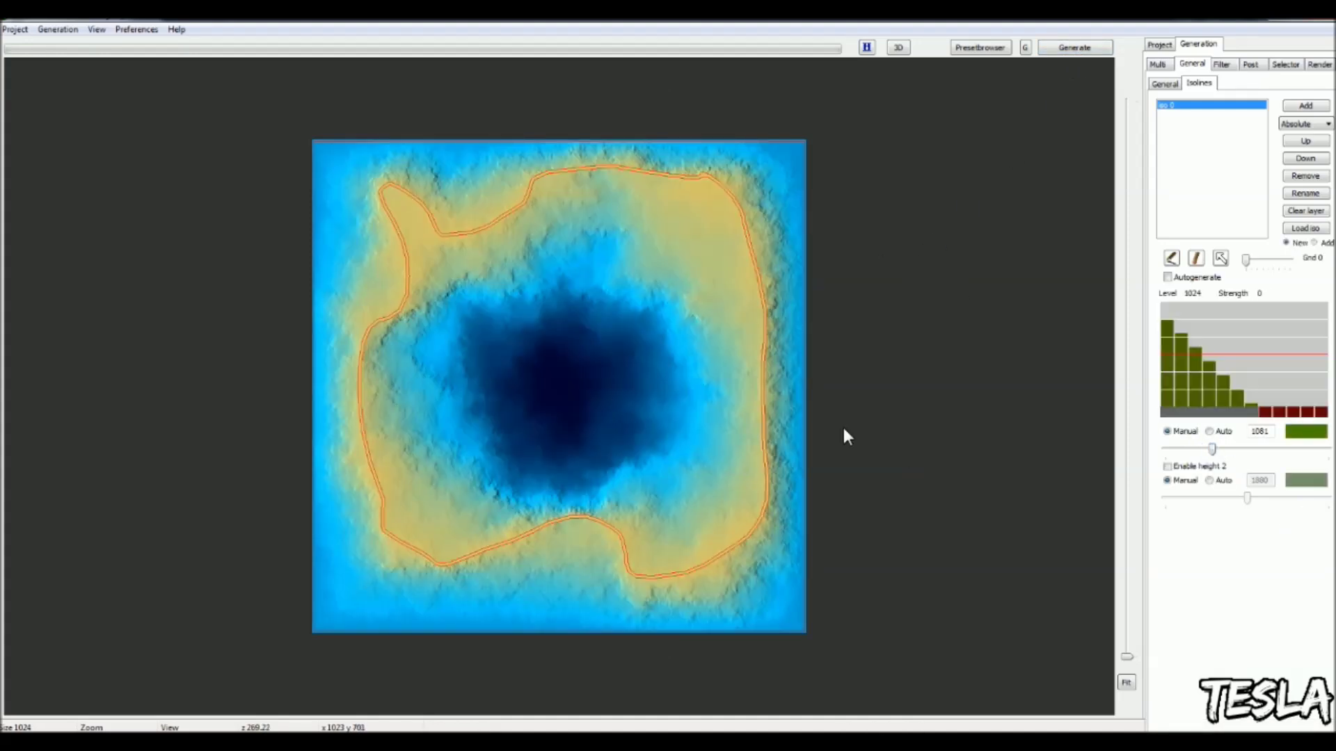
{"action": "left_click", "coordinate": [1169, 277]}
{"action": "mouse_move", "coordinate": [435, 257]}
{"action": "left_mouse_down"}
{"action": "mouse_move", "coordinate": [524, 253]}
{"action": "mouse_move", "coordinate": [656, 322]}
{"action": "mouse_move", "coordinate": [585, 495]}
{"action": "mouse_move", "coordinate": [431, 386]}
{"action": "left_mouse_up"}
{"action": "left_click_drag", "start_coordinate": [416, 338], "coordinate": [437, 258]}
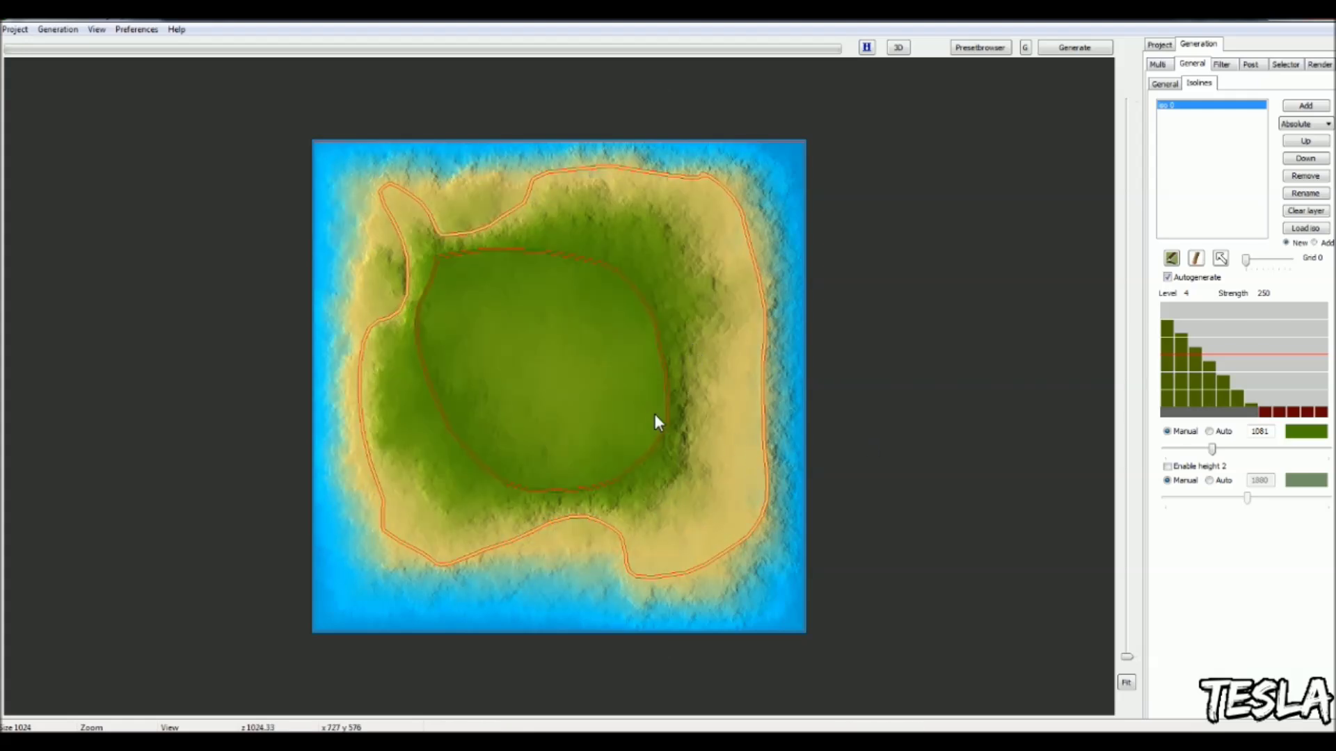
{"action": "left_click_drag", "start_coordinate": [645, 447], "coordinate": [709, 505]}
Draw a closed isoline at height 1468 in the island's lower-left interior and a narrow one at height 1936 in its upper right.
{"action": "left_click_drag", "start_coordinate": [1212, 449], "coordinate": [1228, 450]}
{"action": "mouse_move", "coordinate": [464, 363]}
{"action": "left_mouse_down"}
{"action": "mouse_move", "coordinate": [462, 459]}
{"action": "mouse_move", "coordinate": [517, 490]}
{"action": "mouse_move", "coordinate": [549, 438]}
{"action": "mouse_move", "coordinate": [463, 363]}
{"action": "left_mouse_up"}
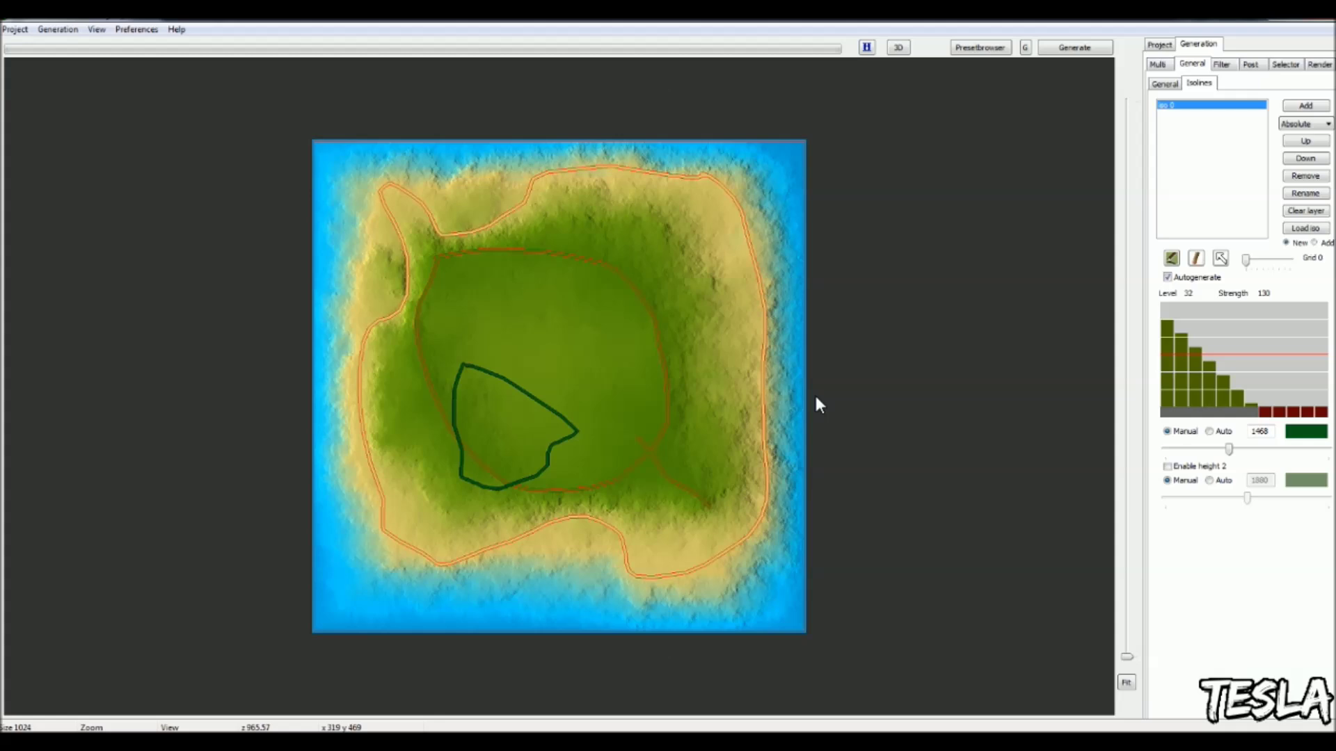
{"action": "left_click_drag", "start_coordinate": [1227, 450], "coordinate": [1250, 449]}
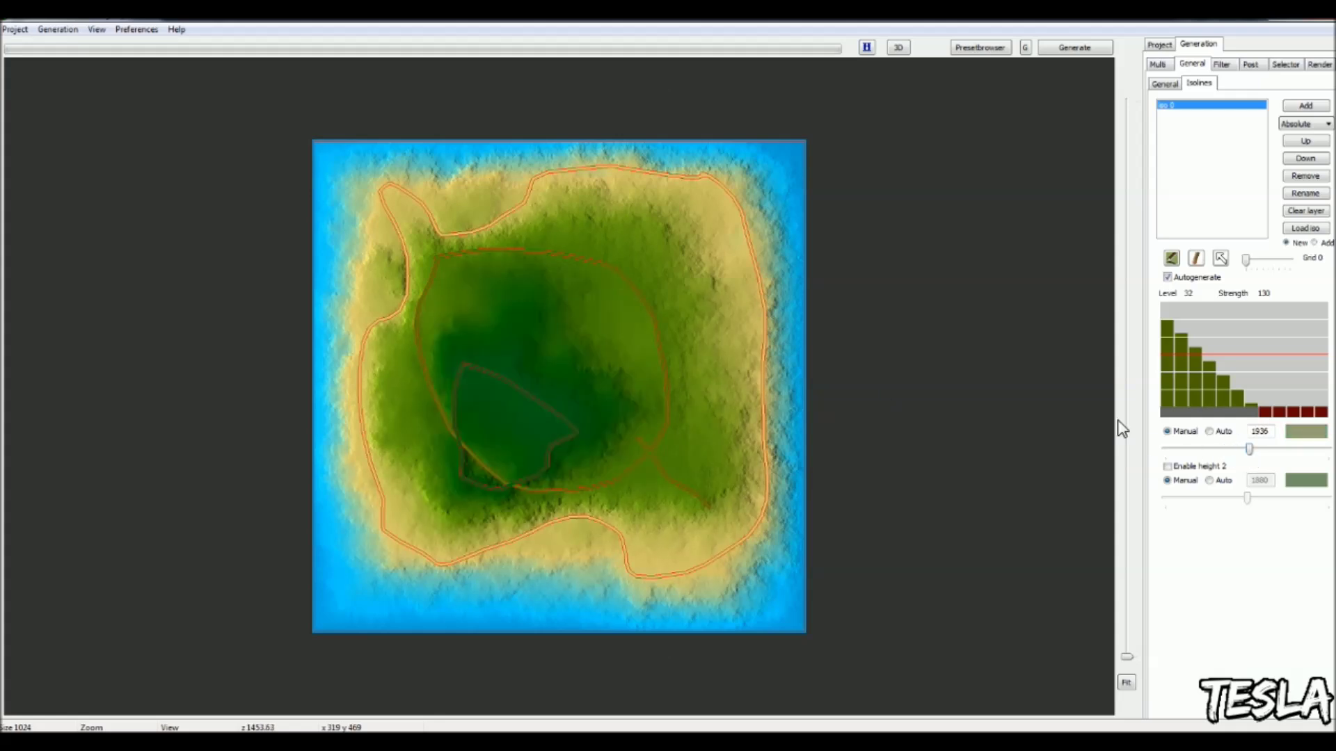
{"action": "mouse_move", "coordinate": [583, 222]}
{"action": "left_mouse_down"}
{"action": "mouse_move", "coordinate": [620, 308]}
{"action": "mouse_move", "coordinate": [596, 237]}
{"action": "left_mouse_up"}
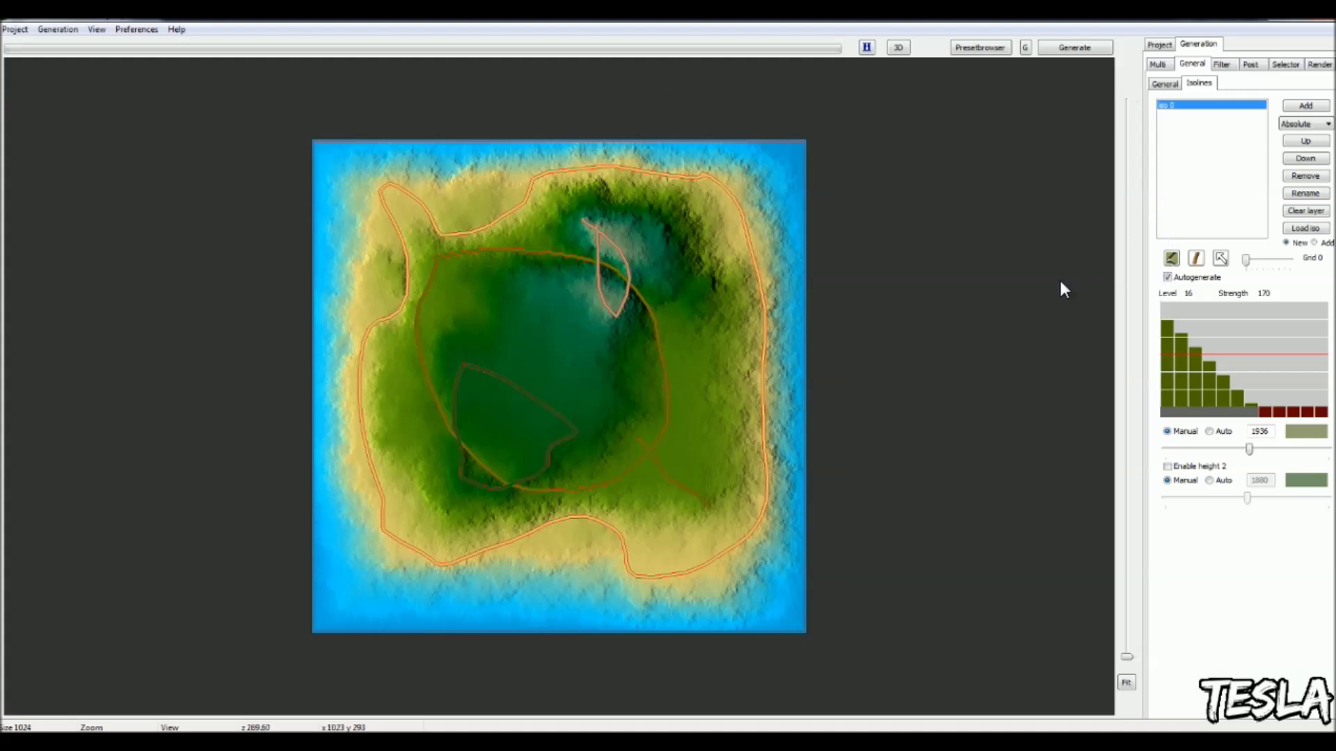
Form the central peak with a closed isoline at height 3260 and a curved isoline at height 3534 along its left side.
{"action": "left_click_drag", "start_coordinate": [1250, 448], "coordinate": [1307, 450]}
{"action": "mouse_move", "coordinate": [542, 304]}
{"action": "left_mouse_down"}
{"action": "mouse_move", "coordinate": [591, 393]}
{"action": "mouse_move", "coordinate": [624, 320]}
{"action": "mouse_move", "coordinate": [557, 308]}
{"action": "left_mouse_up"}
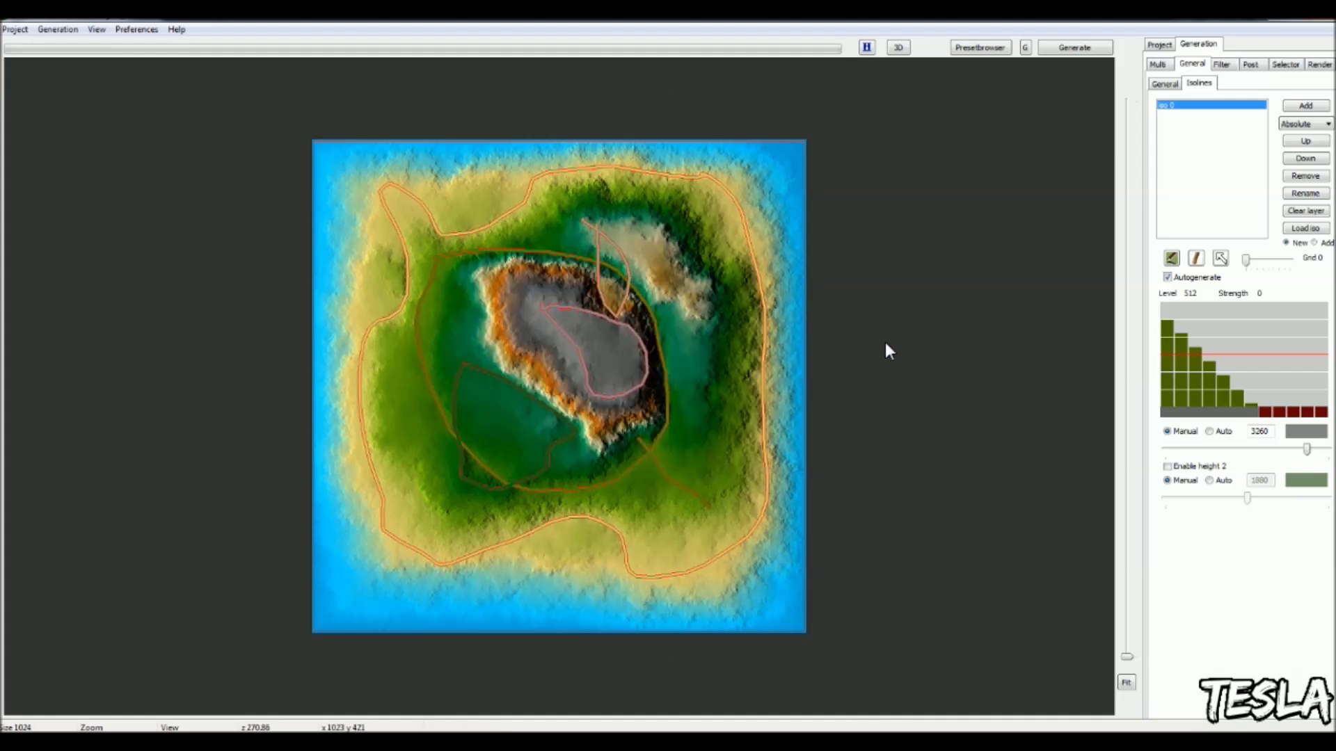
{"action": "left_click_drag", "start_coordinate": [1306, 449], "coordinate": [1320, 455]}
{"action": "mouse_move", "coordinate": [584, 279]}
{"action": "left_mouse_down"}
{"action": "mouse_move", "coordinate": [547, 316]}
{"action": "mouse_move", "coordinate": [543, 353]}
{"action": "mouse_move", "coordinate": [566, 386]}
{"action": "left_mouse_up"}
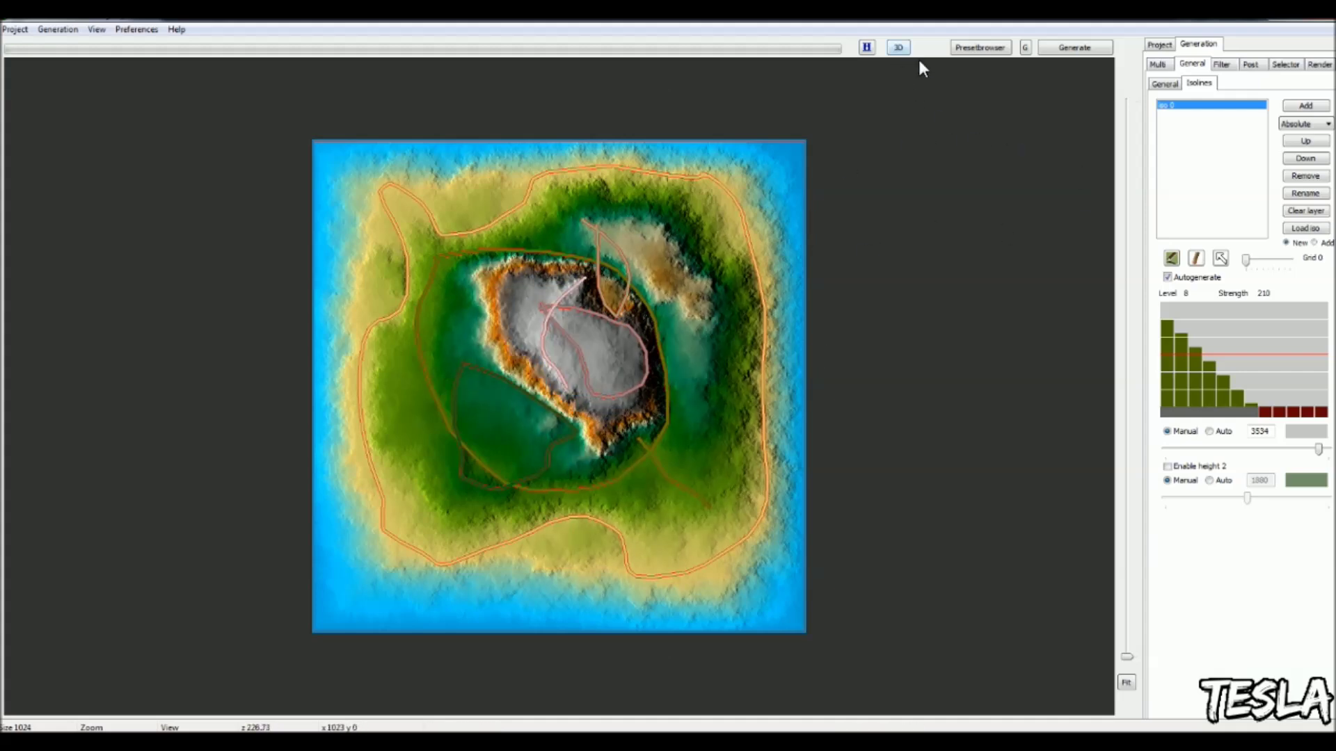
Preview the terrain in 3D and set the texture shader's colour mode to Gradient.
{"action": "left_click", "coordinate": [898, 48]}
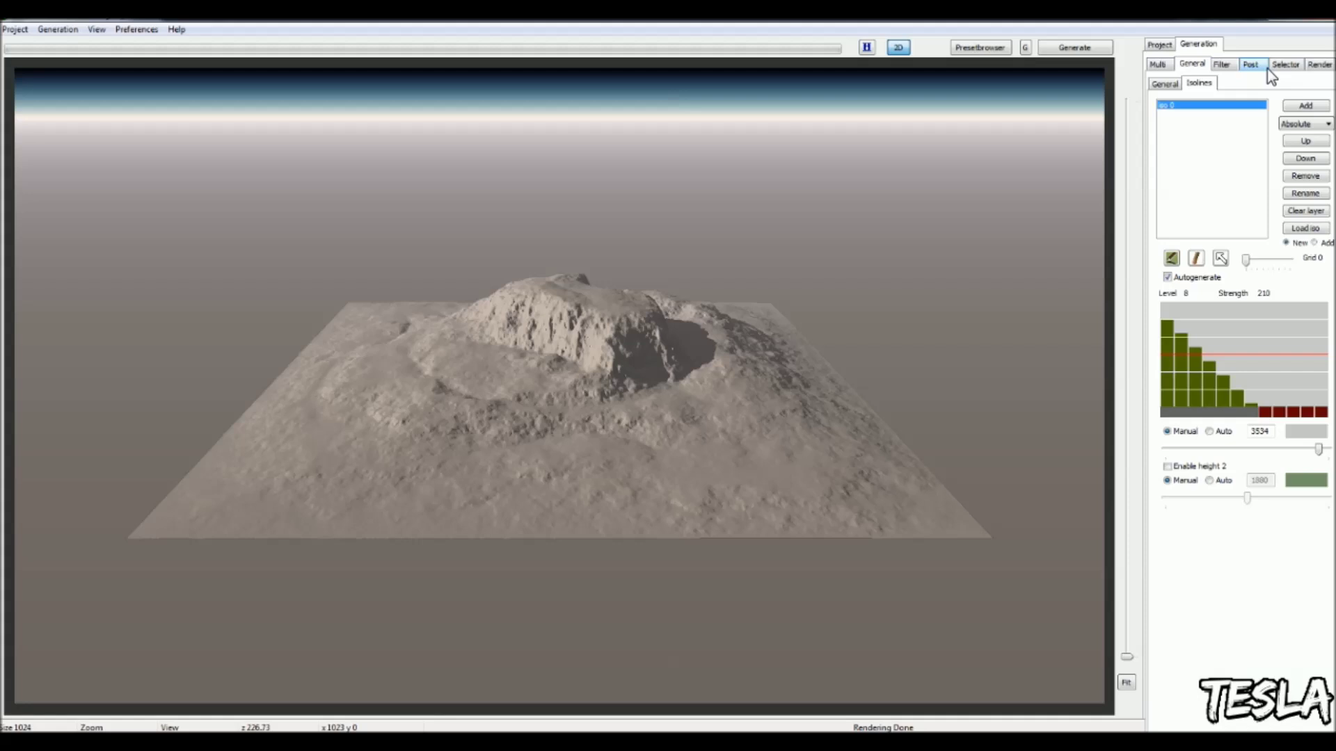
{"action": "left_click", "coordinate": [1311, 65]}
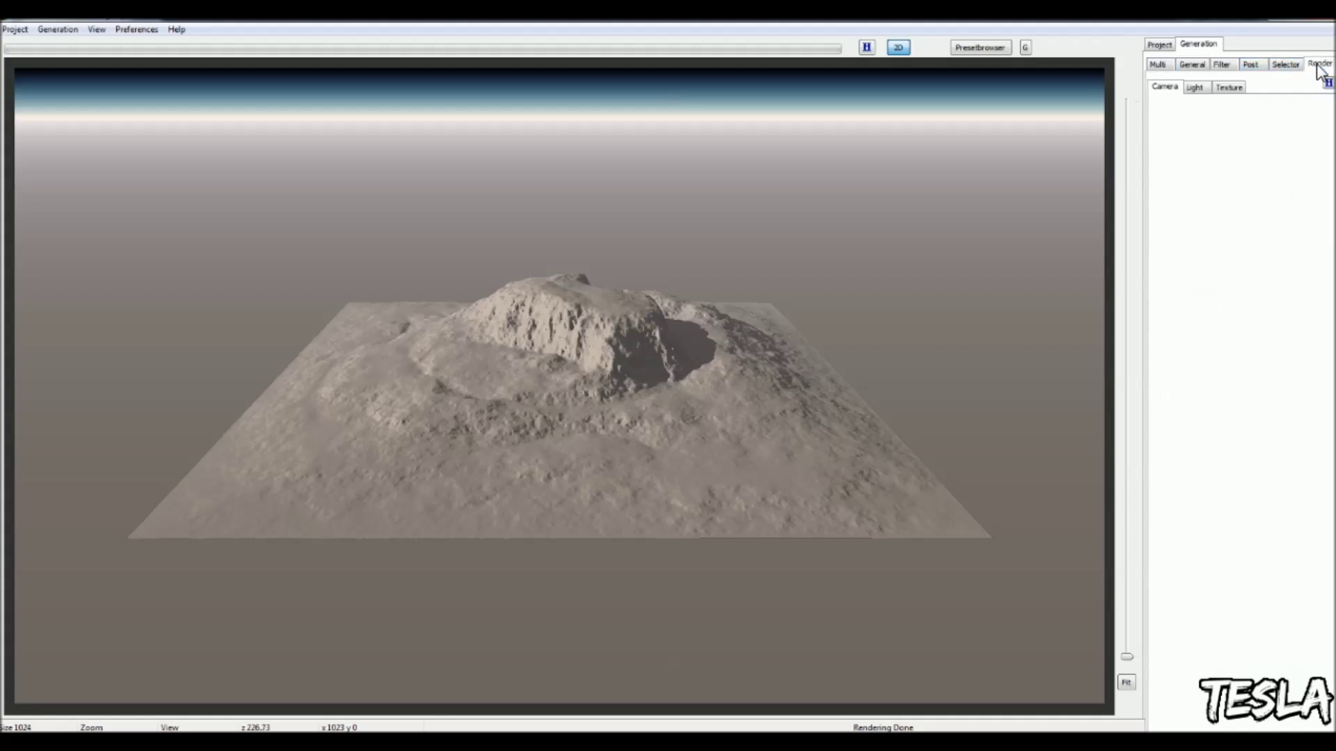
{"action": "left_click", "coordinate": [1243, 89]}
{"action": "left_click", "coordinate": [1225, 110]}
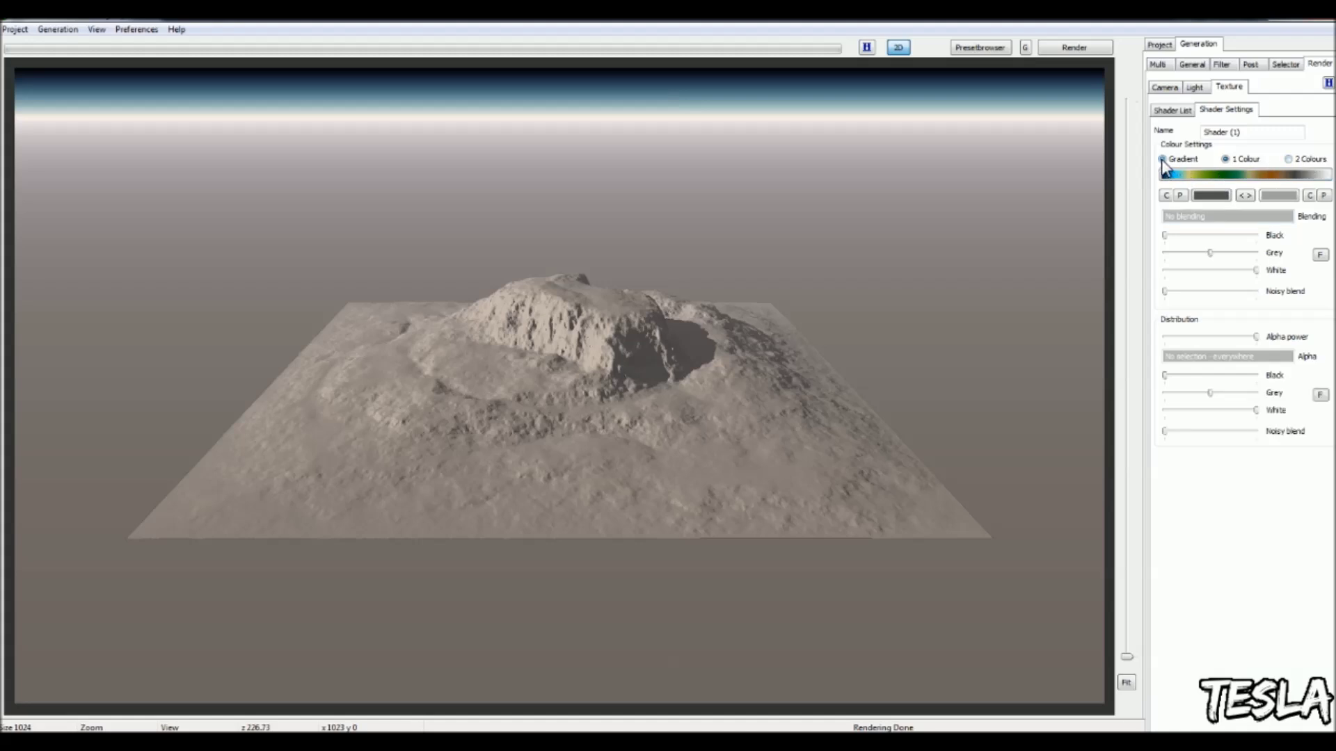
Load a dark green to white gradient image from the Colours folder into the shader and render the terrain.
{"action": "left_click", "coordinate": [1259, 175]}
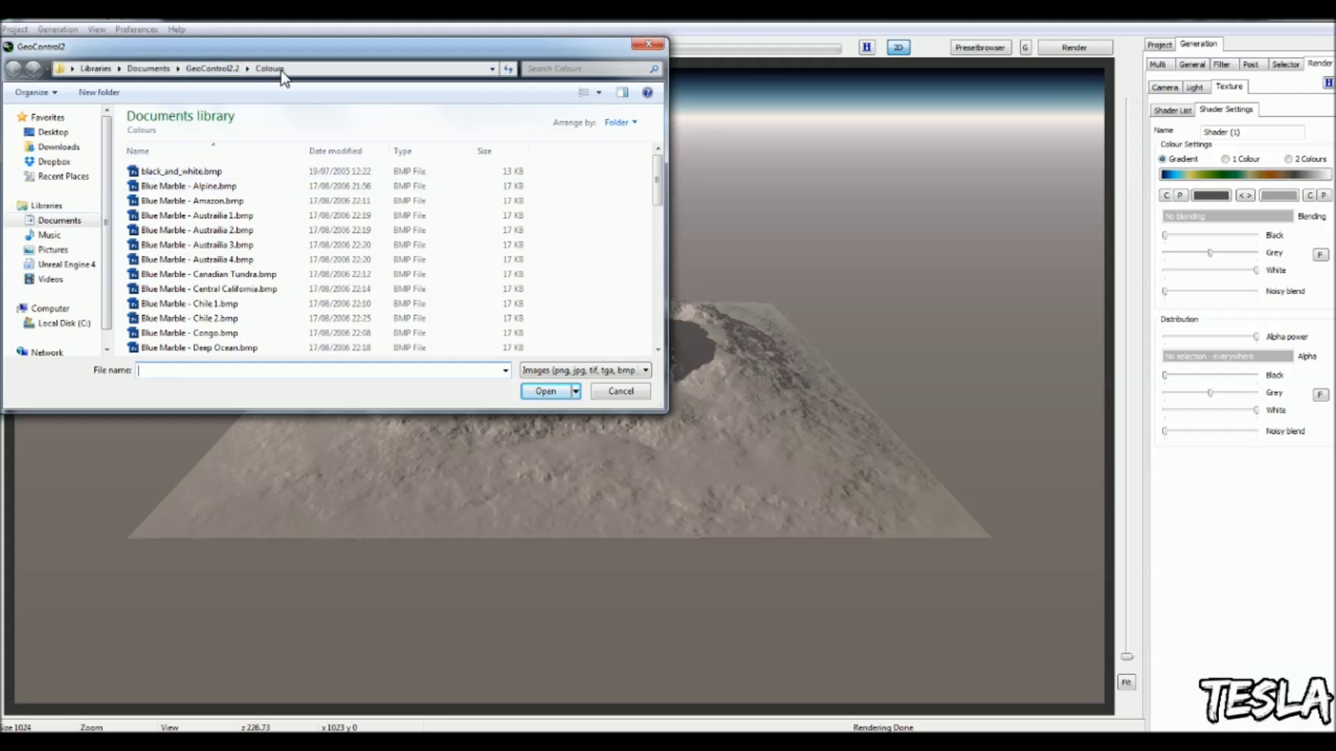
{"action": "mouse_move", "coordinate": [657, 173]}
{"action": "left_mouse_down"}
{"action": "mouse_move", "coordinate": [654, 320]}
{"action": "mouse_move", "coordinate": [679, 169]}
{"action": "left_mouse_up"}
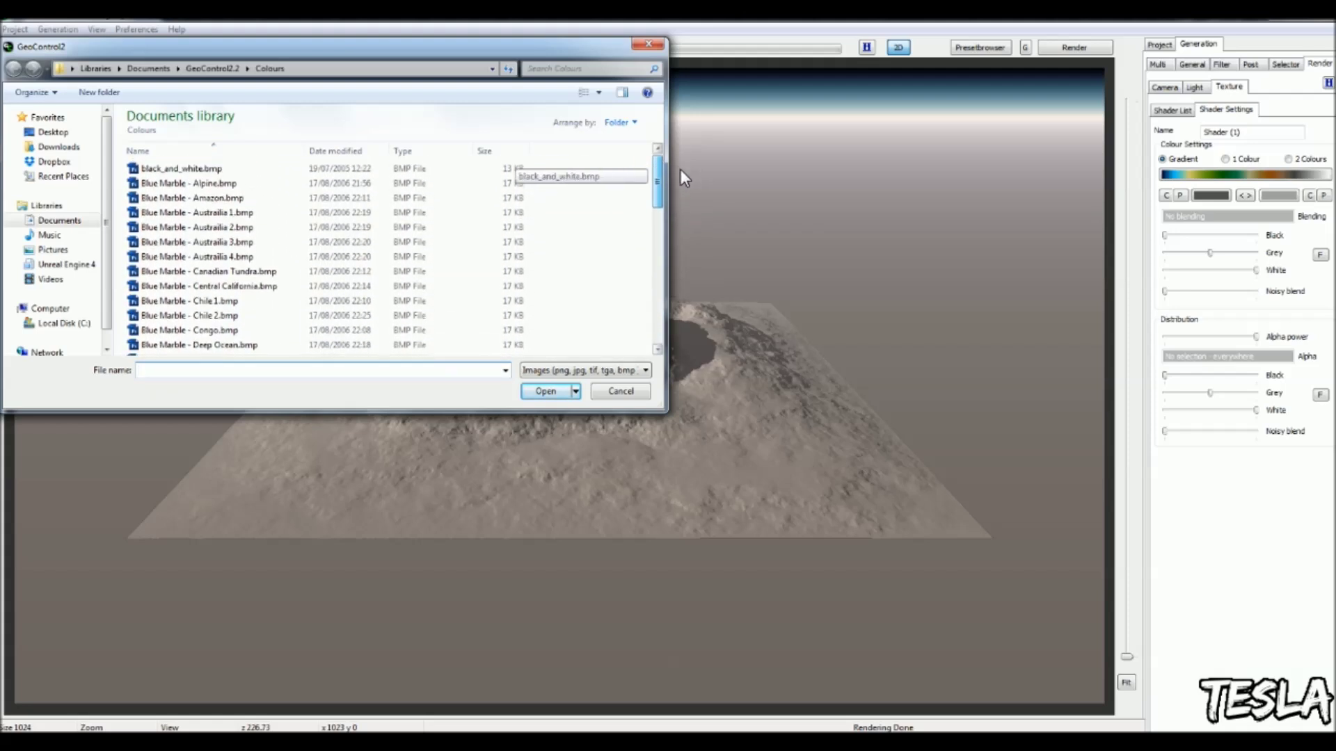
{"action": "double_click", "coordinate": [254, 304]}
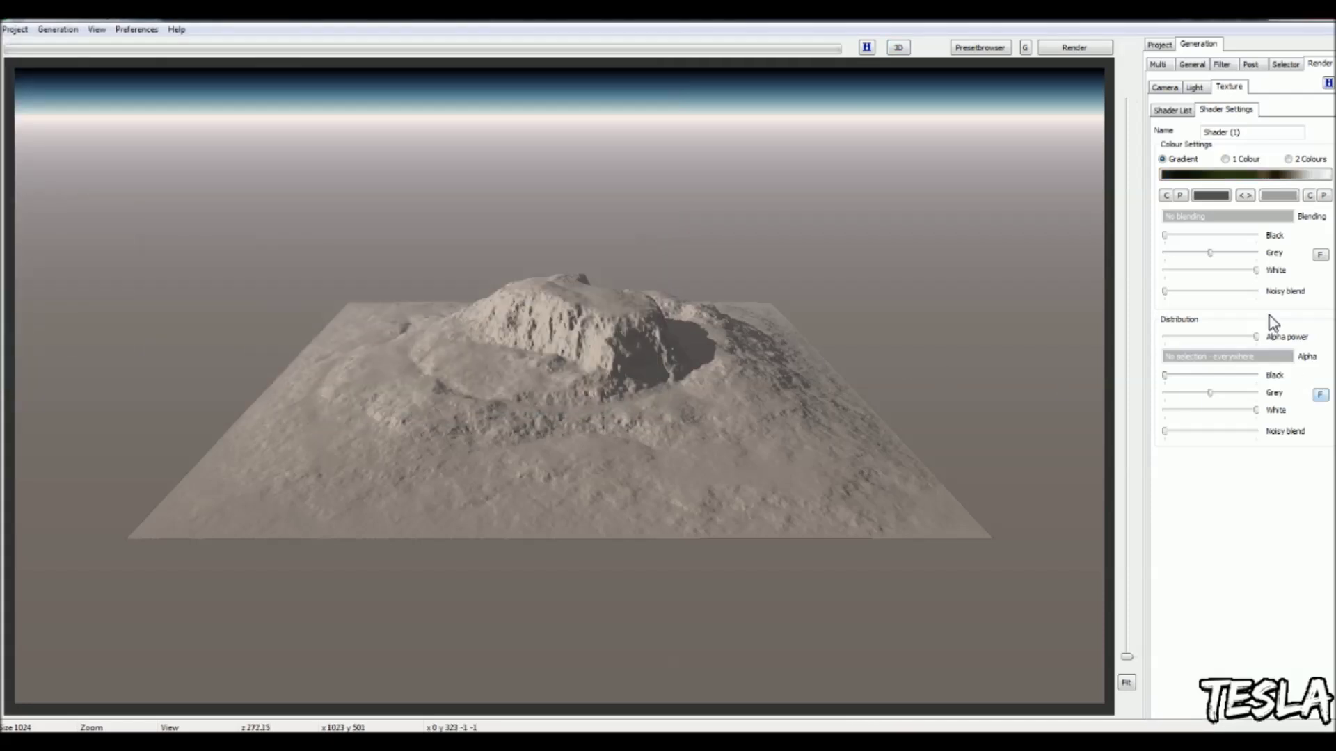
{"action": "left_click", "coordinate": [1065, 48]}
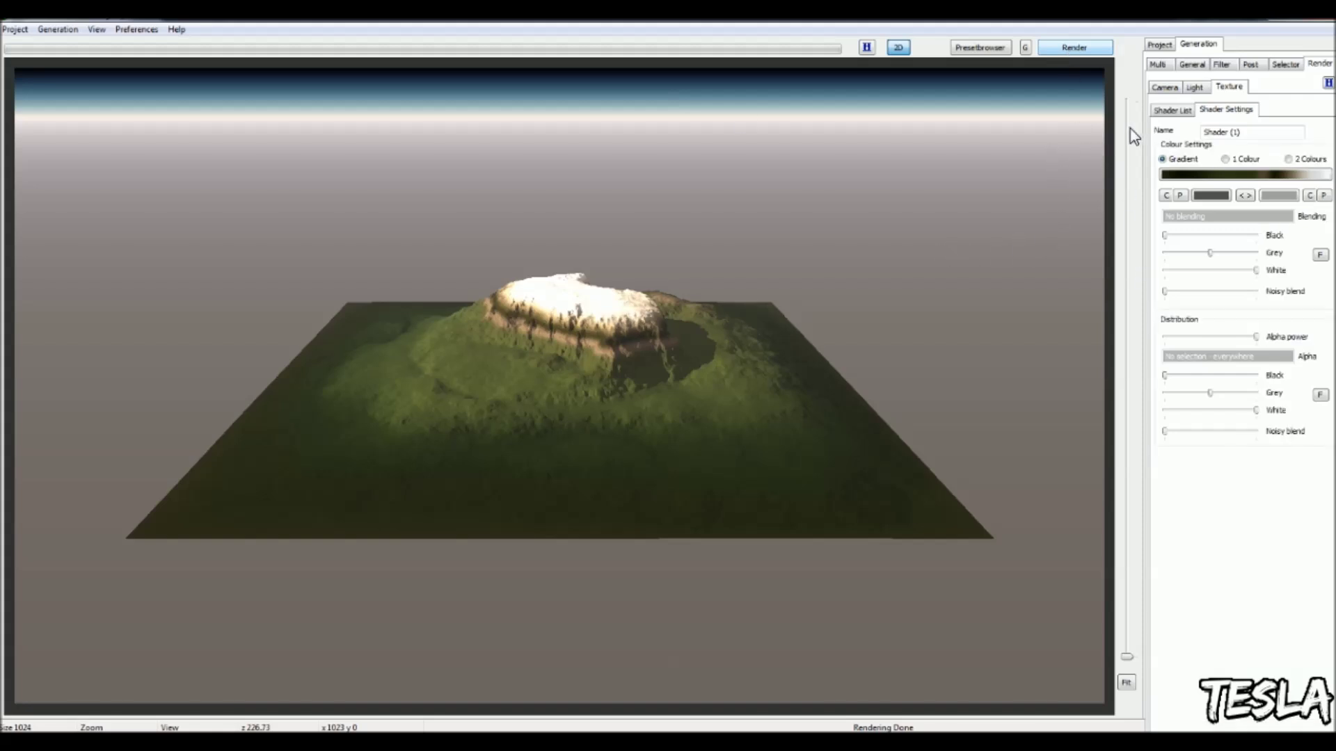
Return to the 2D terrain view and set its colouring to use the shader.
{"action": "left_click", "coordinate": [898, 47]}
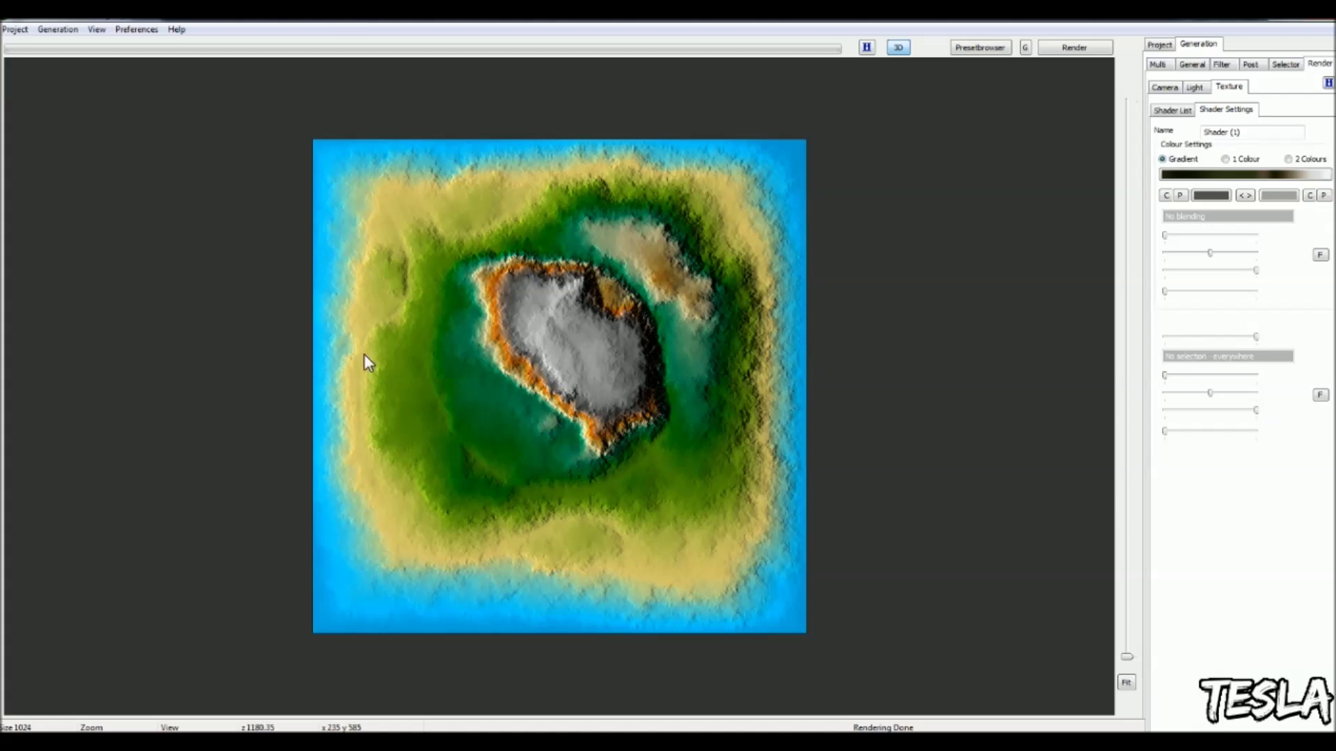
{"action": "left_click", "coordinate": [97, 29]}
{"action": "mouse_move", "coordinate": [116, 49]}
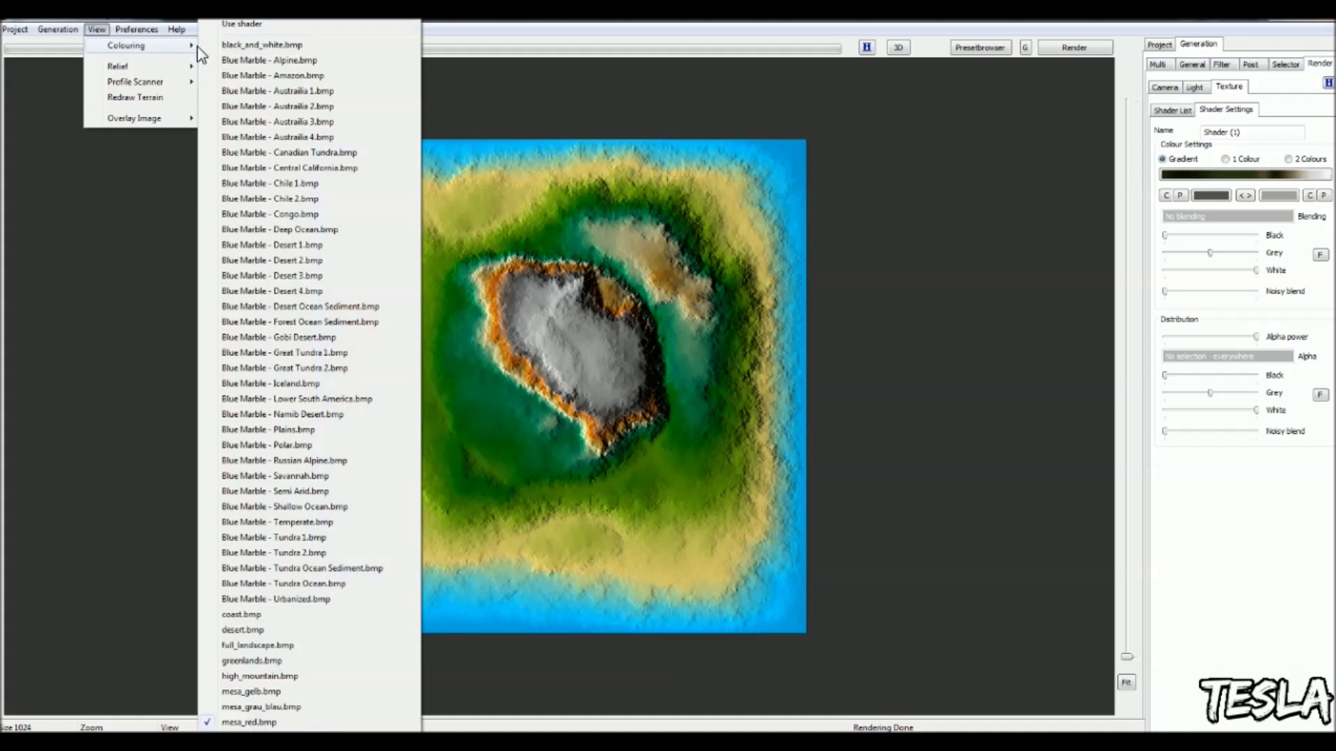
{"action": "left_click", "coordinate": [281, 25]}
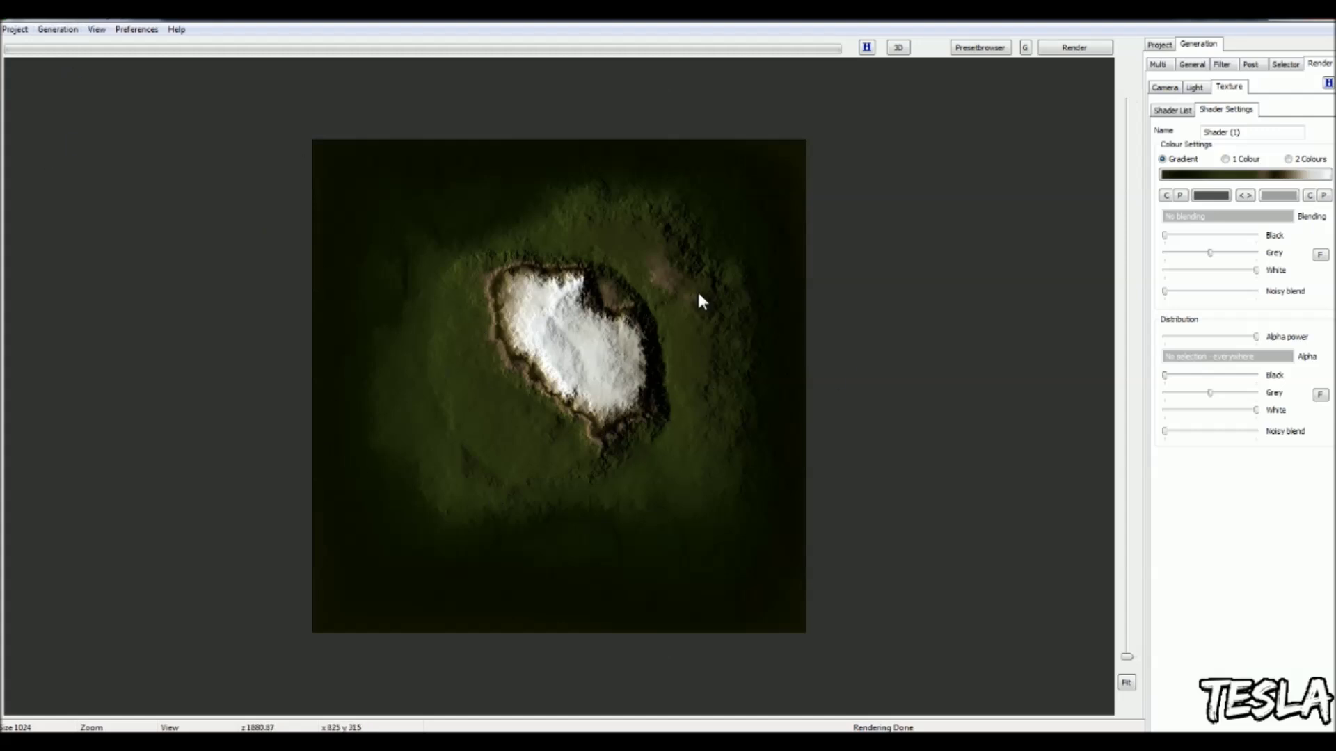
Export the terrain as a 16-bit Raw file named geocontrol2 into the Custom Terrains For Youtube folder on drive C.
{"action": "left_click", "coordinate": [54, 31]}
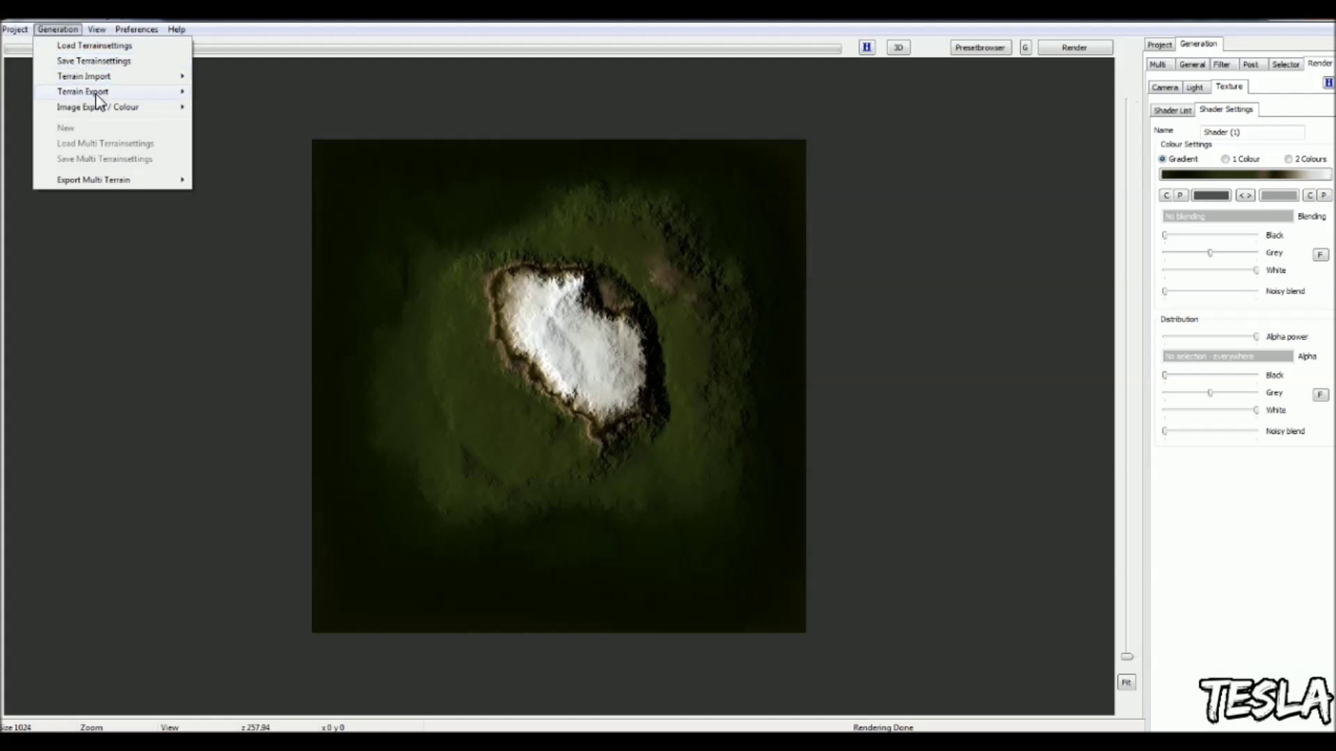
{"action": "mouse_move", "coordinate": [98, 98]}
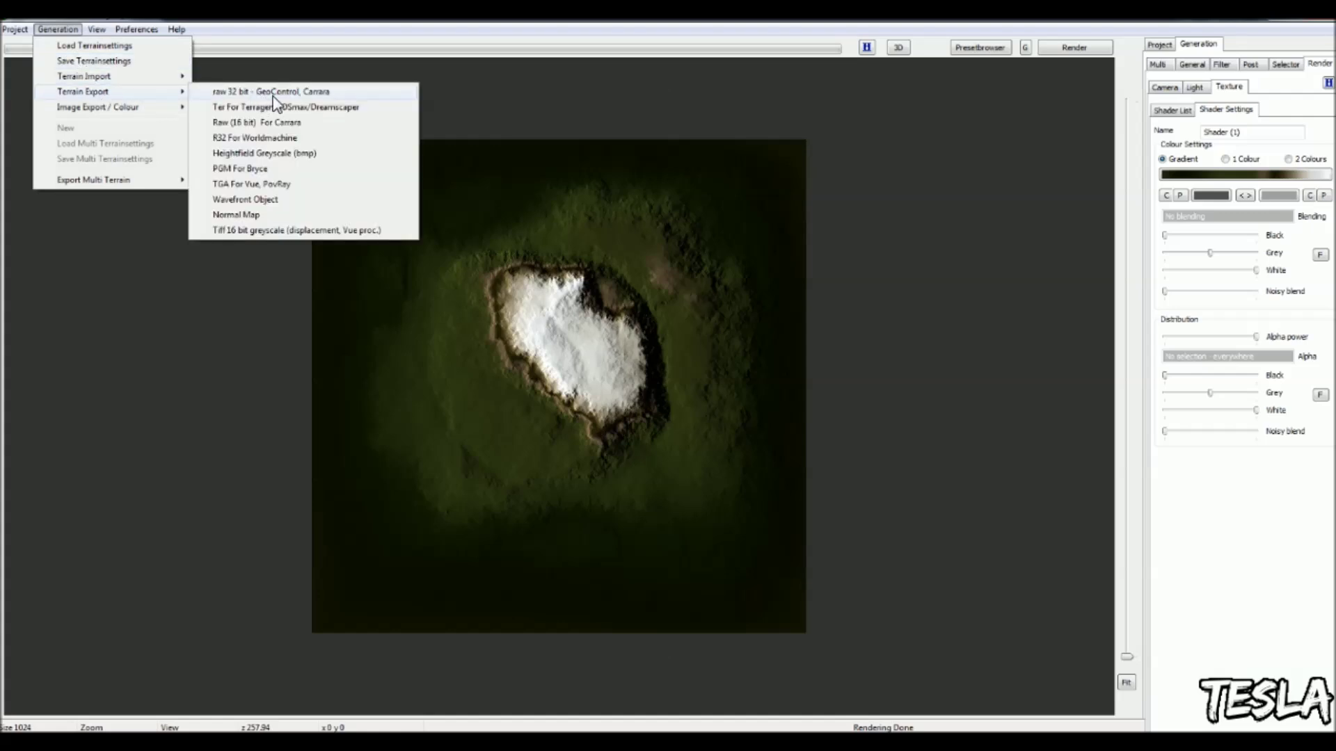
{"action": "left_click", "coordinate": [247, 124]}
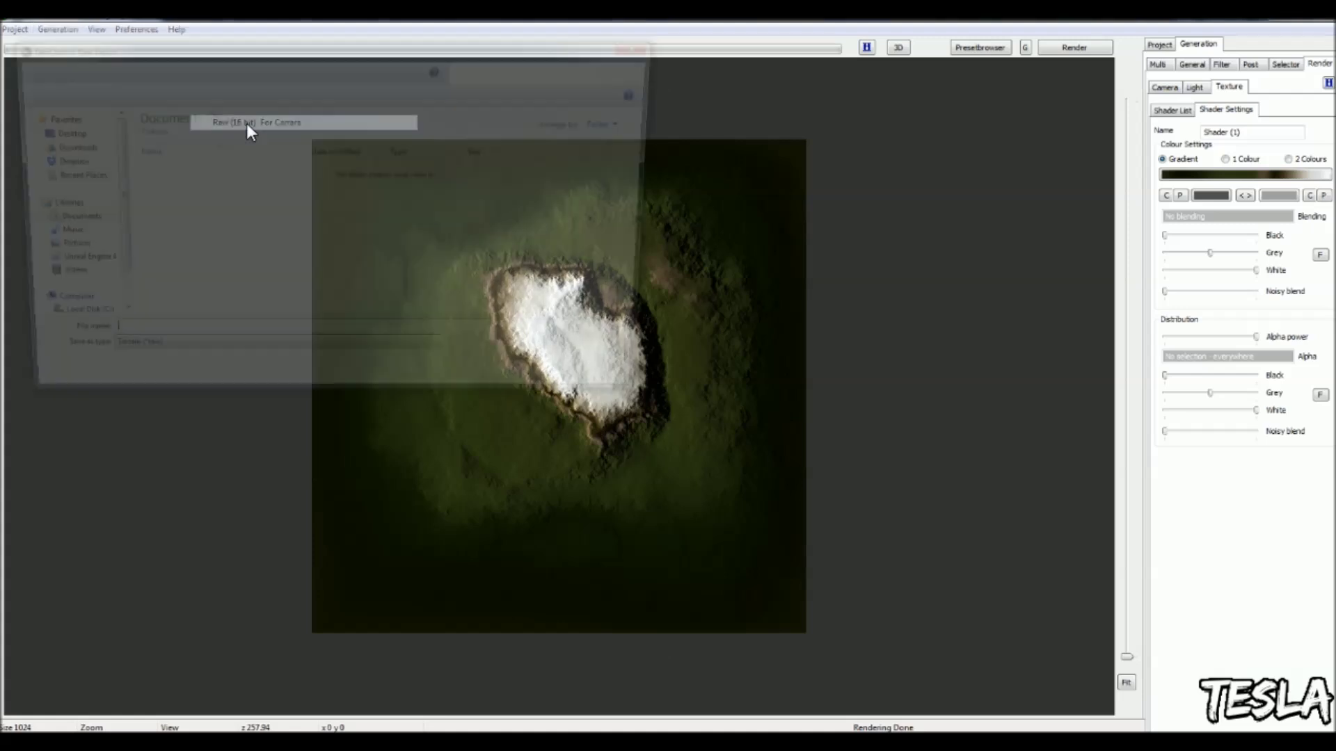
{"action": "left_click", "coordinate": [41, 322]}
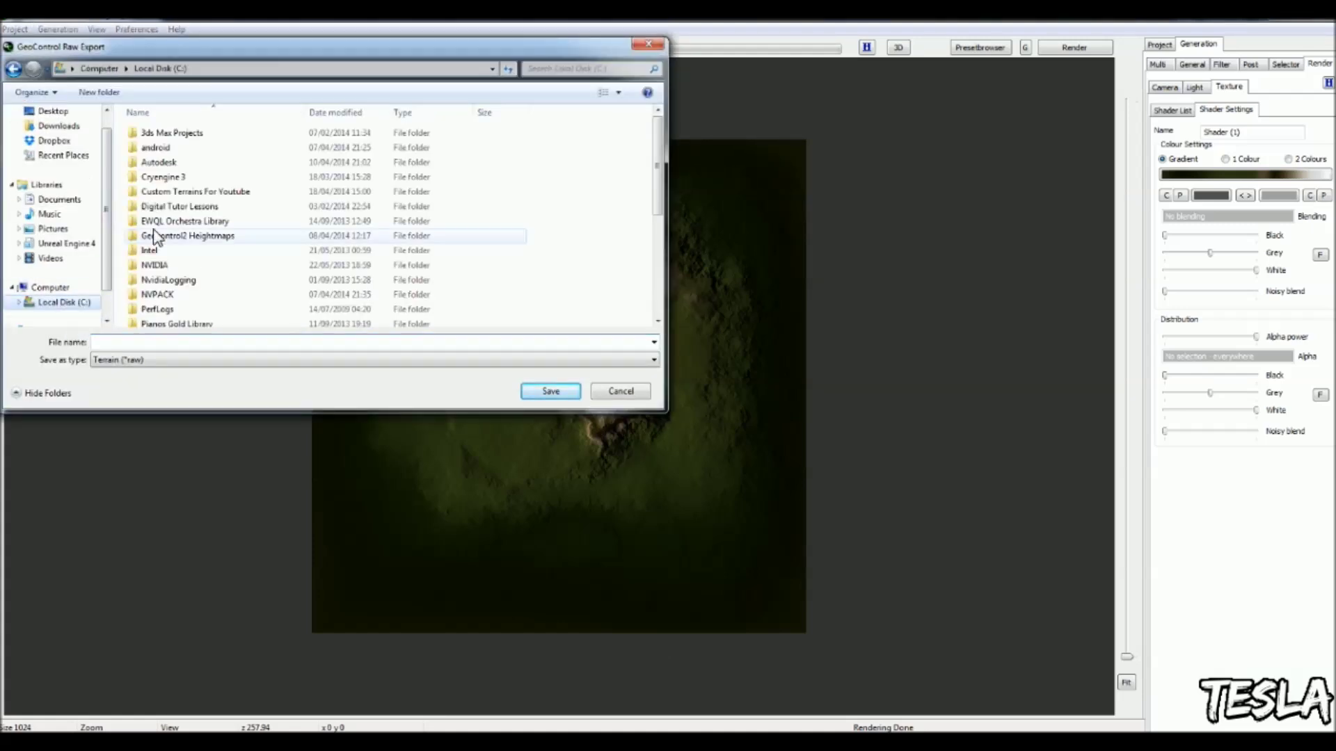
{"action": "double_click", "coordinate": [212, 198]}
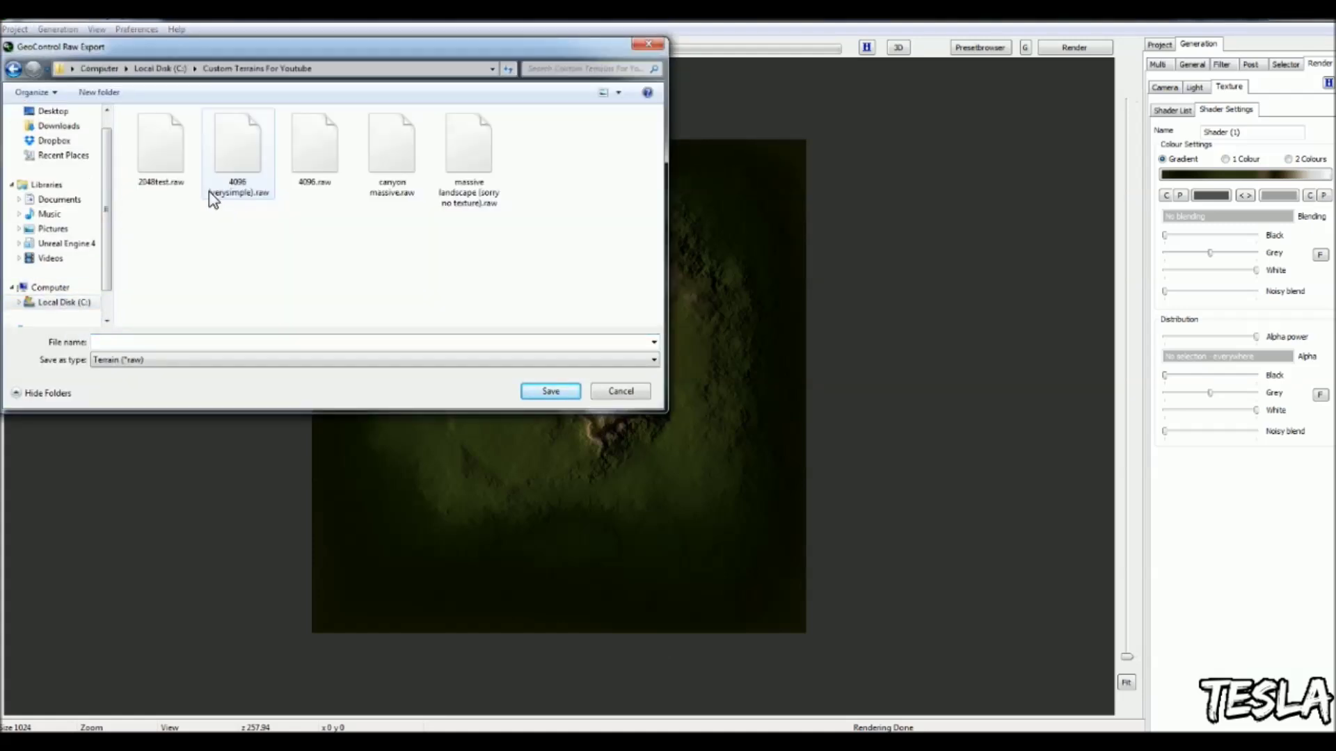
{"action": "left_click", "coordinate": [209, 342]}
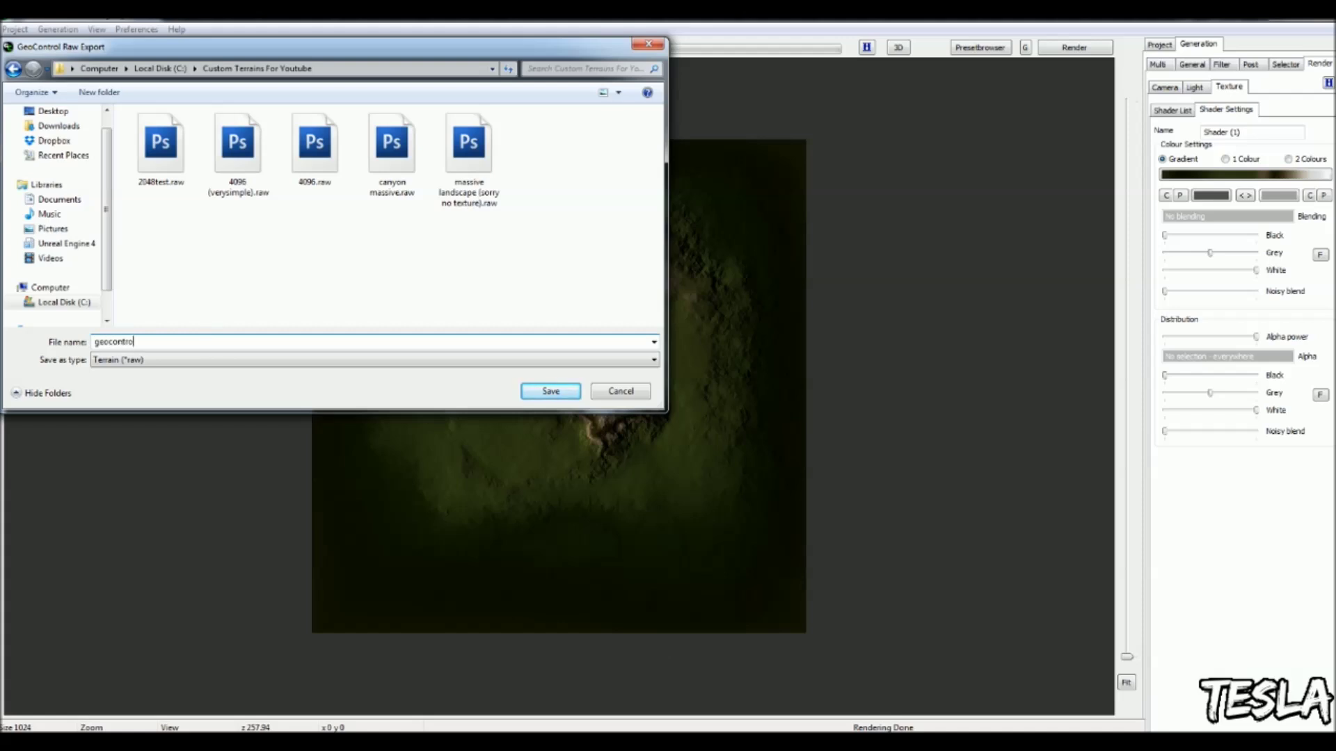
{"action": "left_click", "coordinate": [548, 396]}
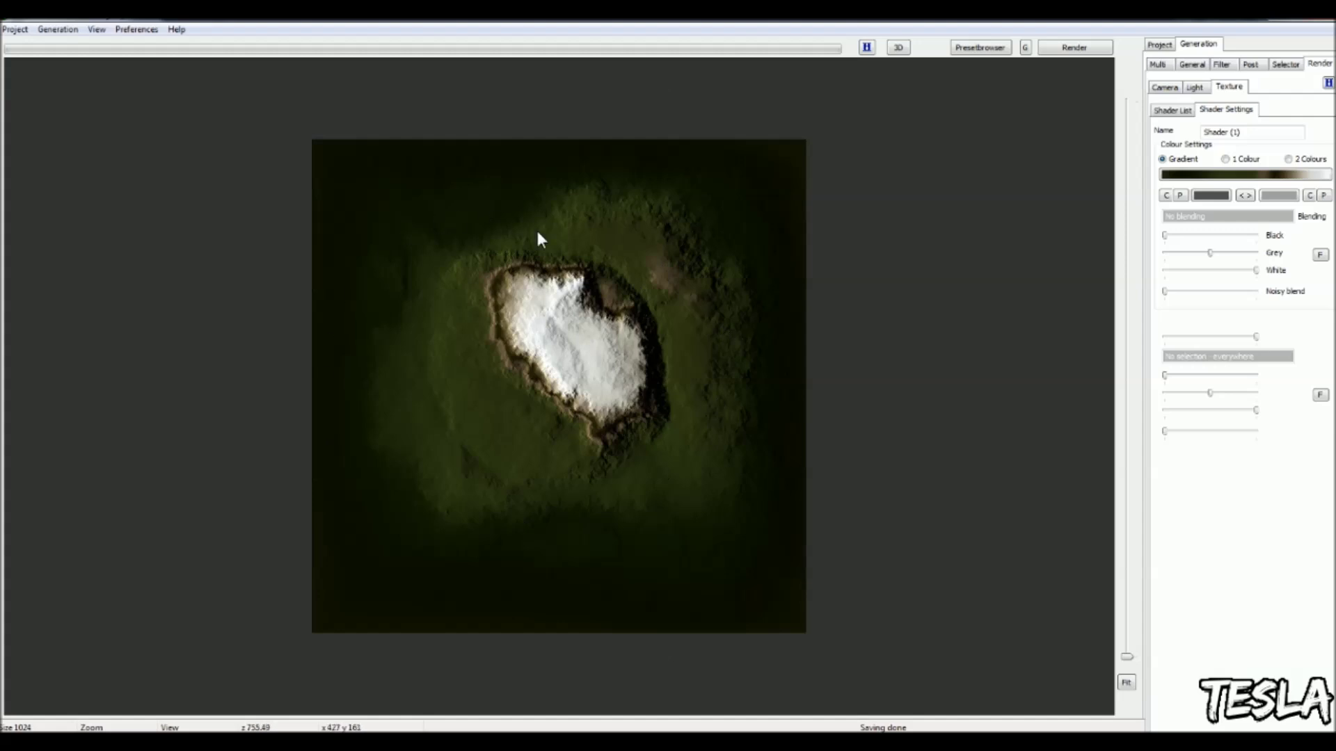
Export the terrain's colour image as a JPG named geocontrol2 into the Custom Terrains For Youtube folder.
{"action": "left_click", "coordinate": [56, 29]}
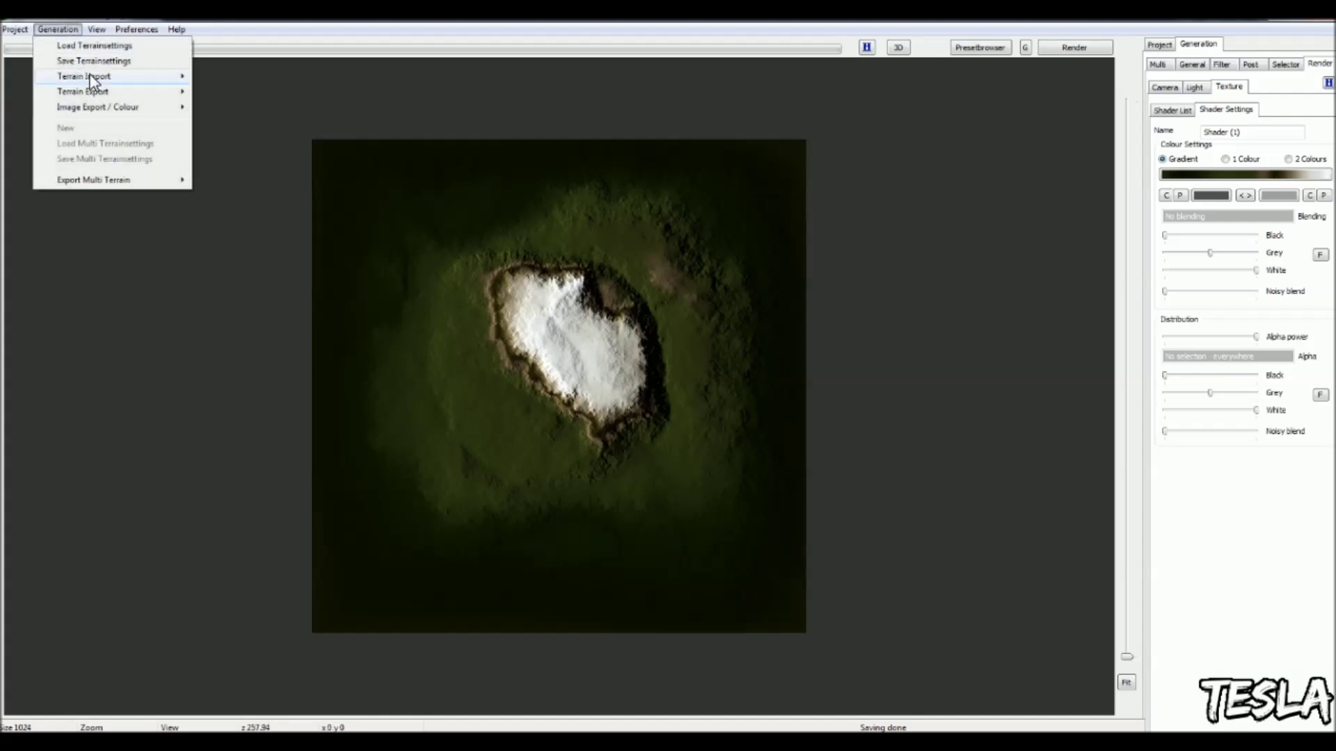
{"action": "mouse_move", "coordinate": [113, 98]}
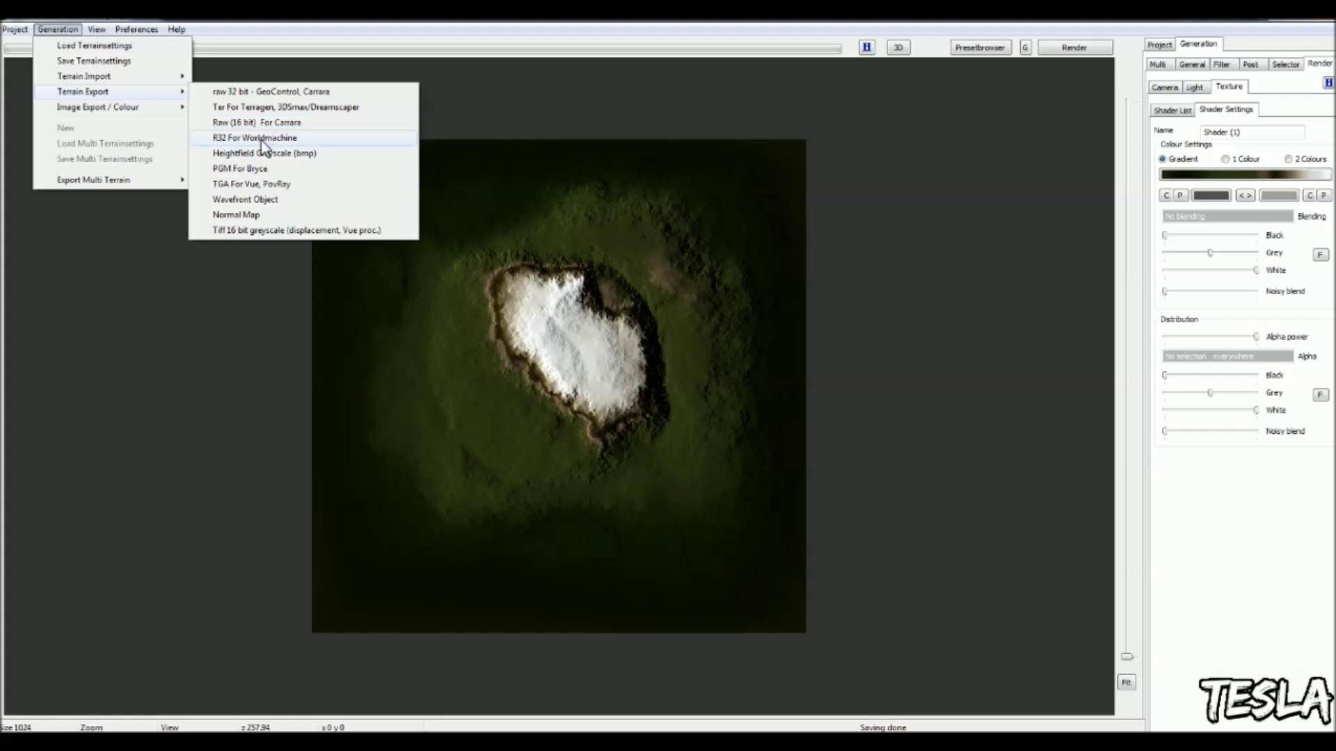
{"action": "mouse_move", "coordinate": [153, 108]}
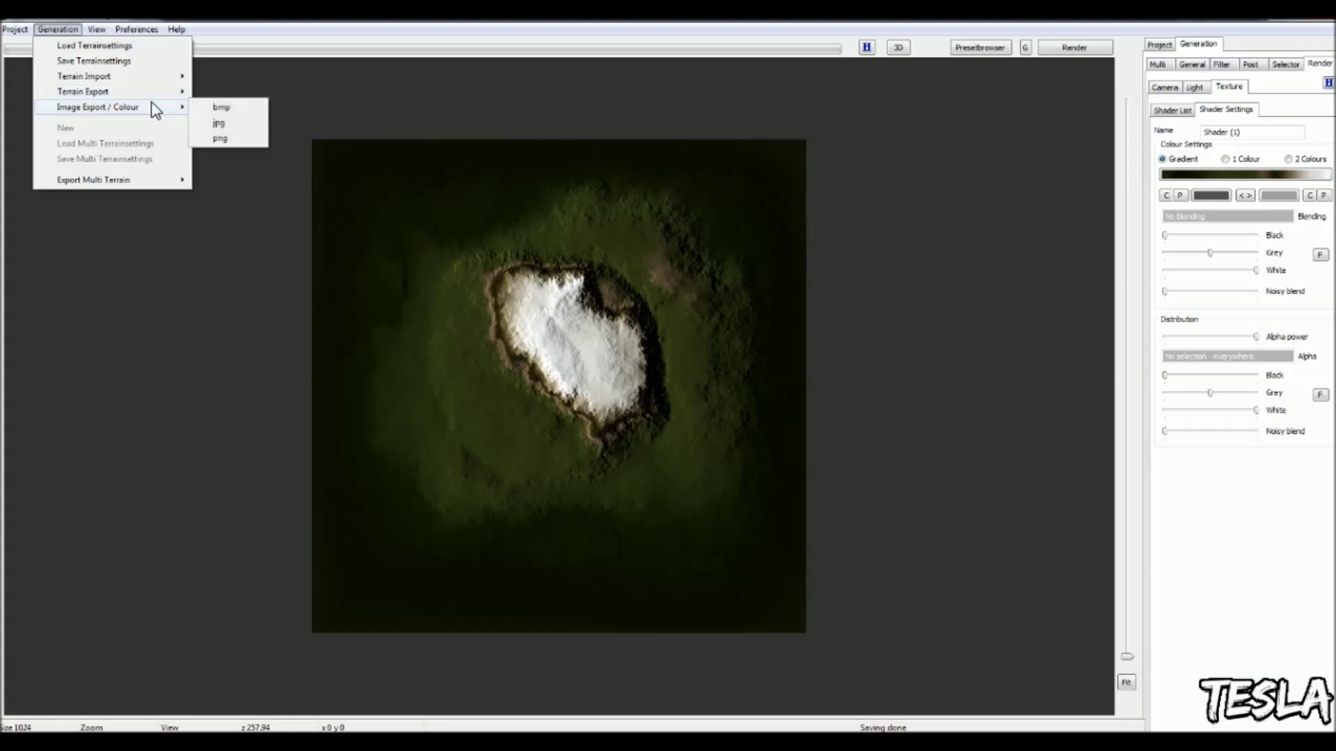
{"action": "left_click", "coordinate": [229, 125]}
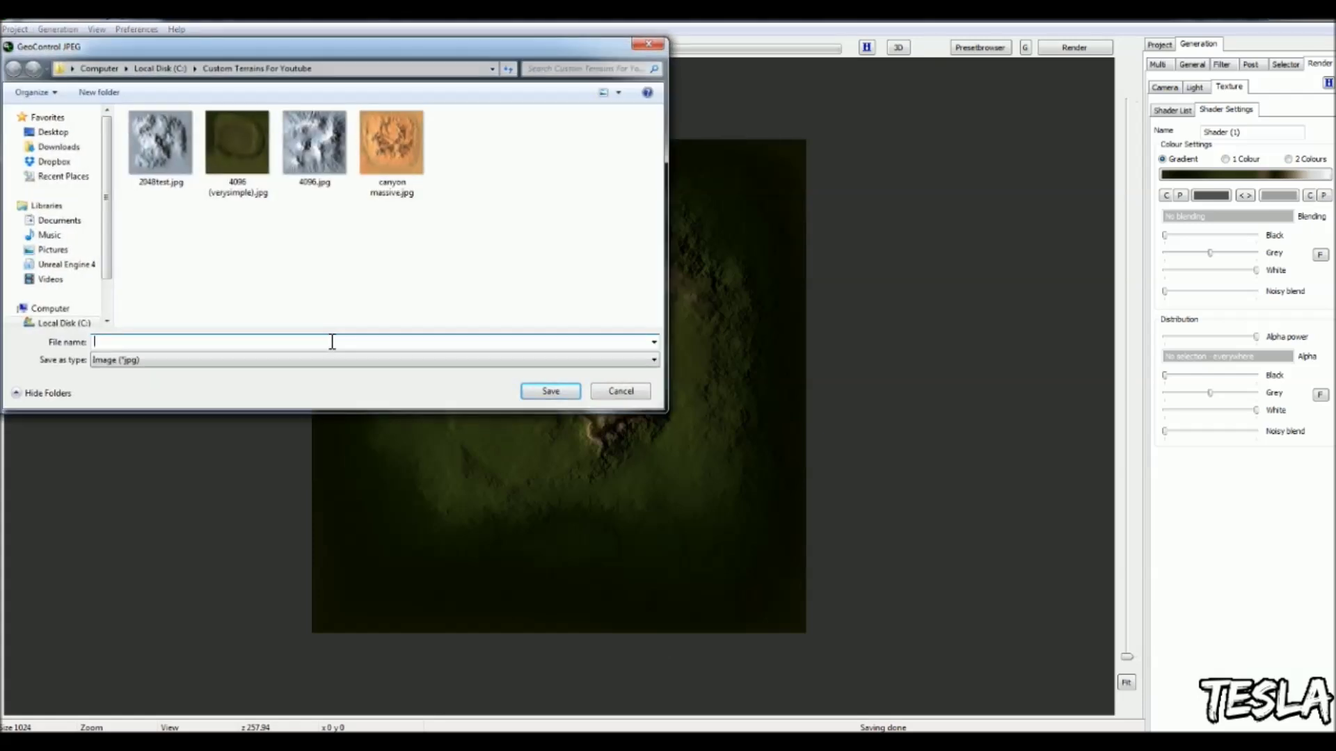
{"action": "type", "text": "geocontrol2"}
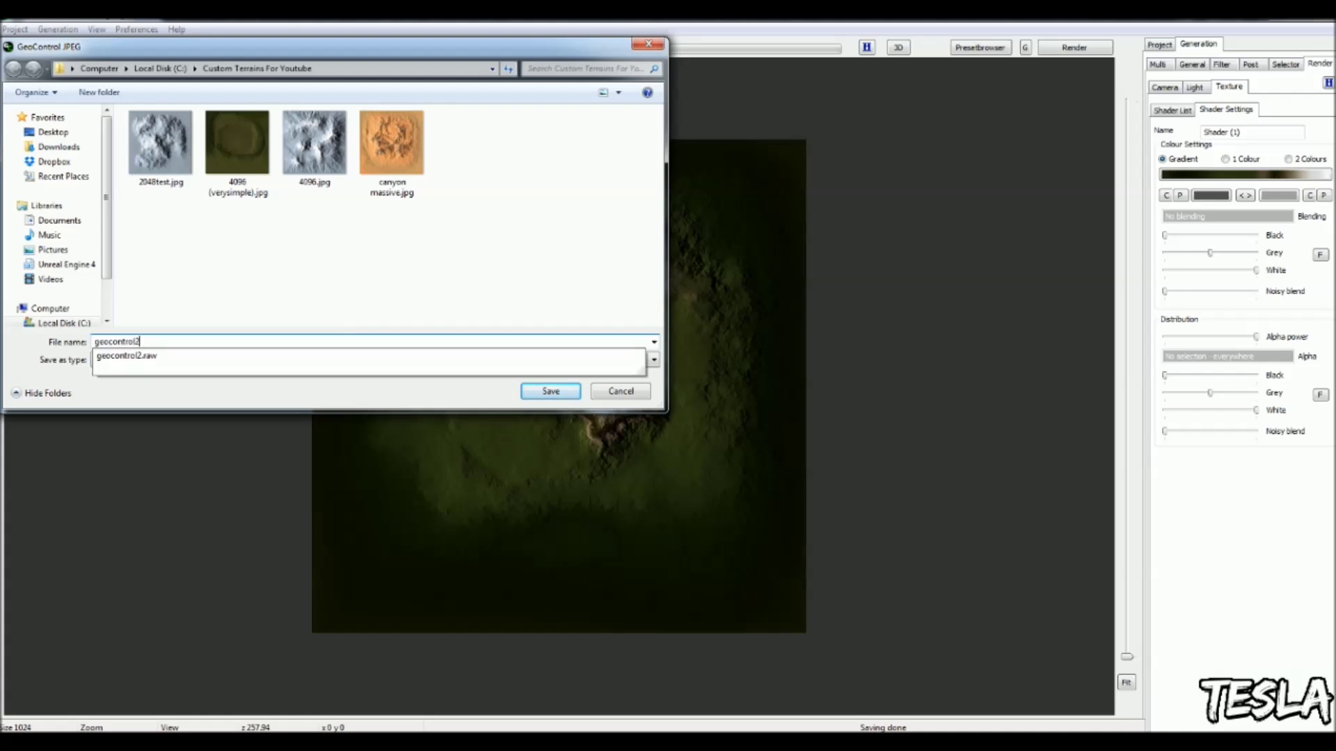
{"action": "left_click", "coordinate": [374, 293]}
{"action": "left_click", "coordinate": [555, 387]}
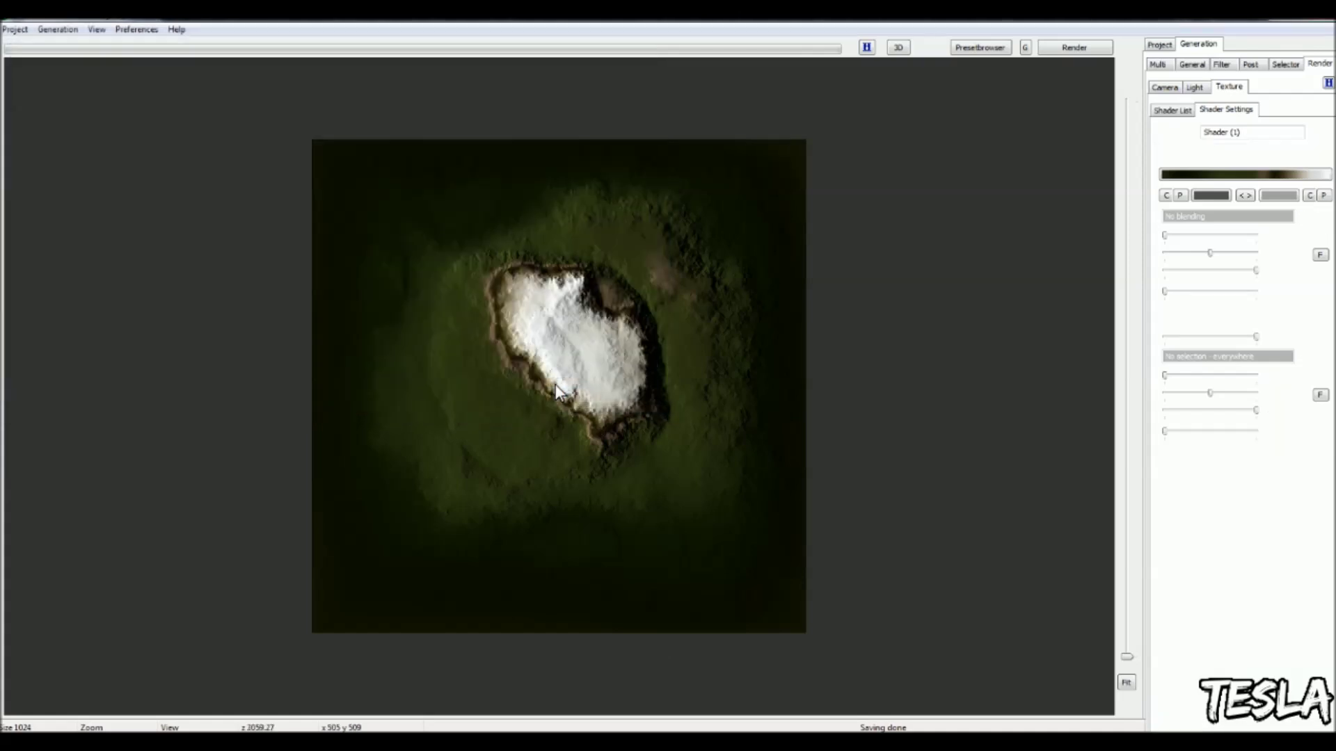
Switch to the Unreal Editor and activate Landscape mode for the level.
{"action": "left_click", "coordinate": [120, 737]}
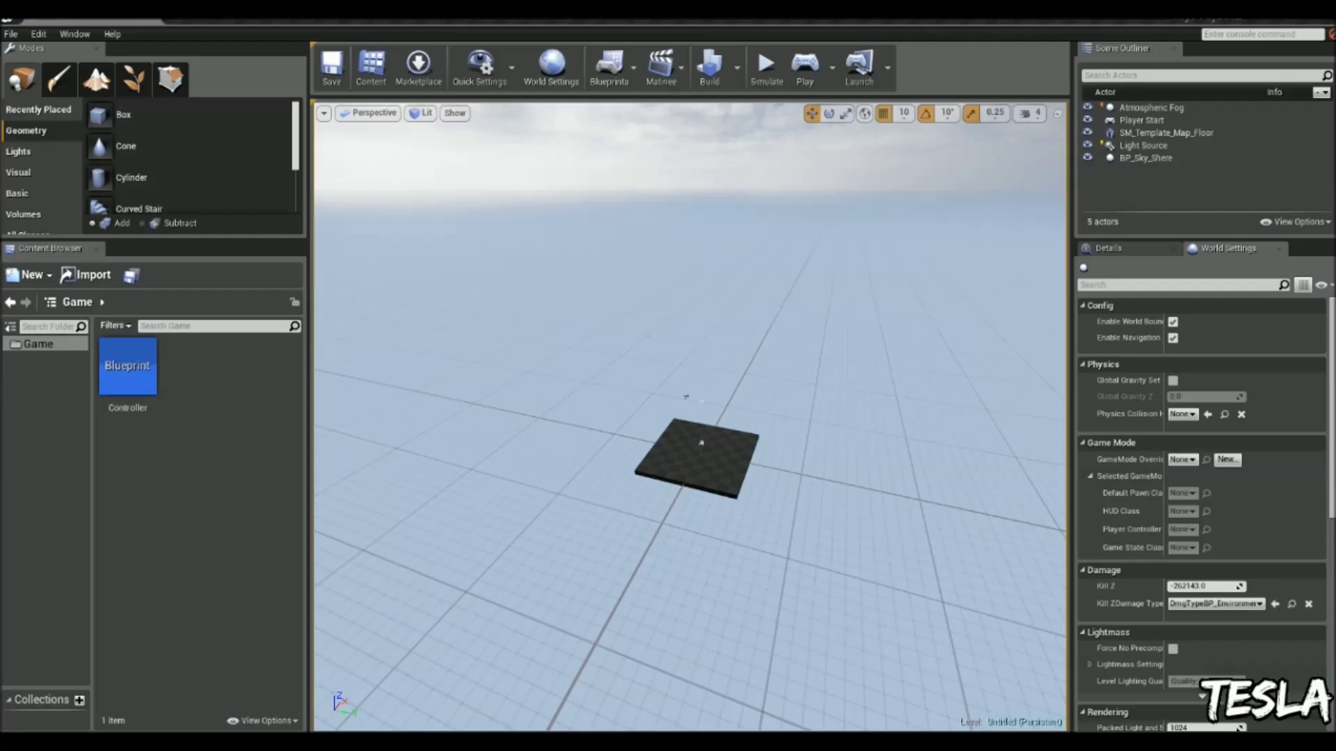
{"action": "key", "text": "w"}
{"action": "right_click_drag", "start_coordinate": [501, 446], "coordinate": [502, 483]}
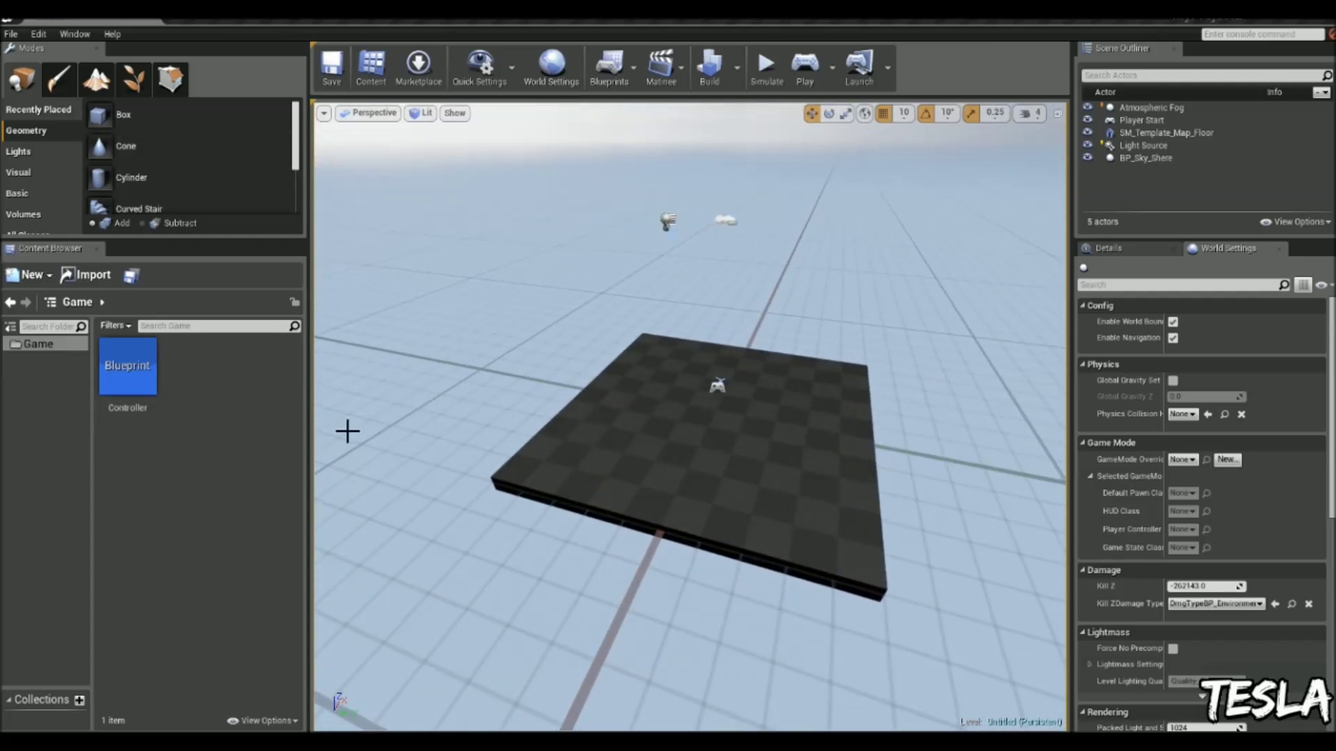
{"action": "mouse_move", "coordinate": [578, 424]}
{"action": "right_mouse_down"}
{"action": "mouse_move", "coordinate": [578, 407]}
{"action": "mouse_move", "coordinate": [595, 405]}
{"action": "right_mouse_up"}
{"action": "key", "text": "s"}
{"action": "right_click_drag", "start_coordinate": [680, 352], "coordinate": [680, 352]}
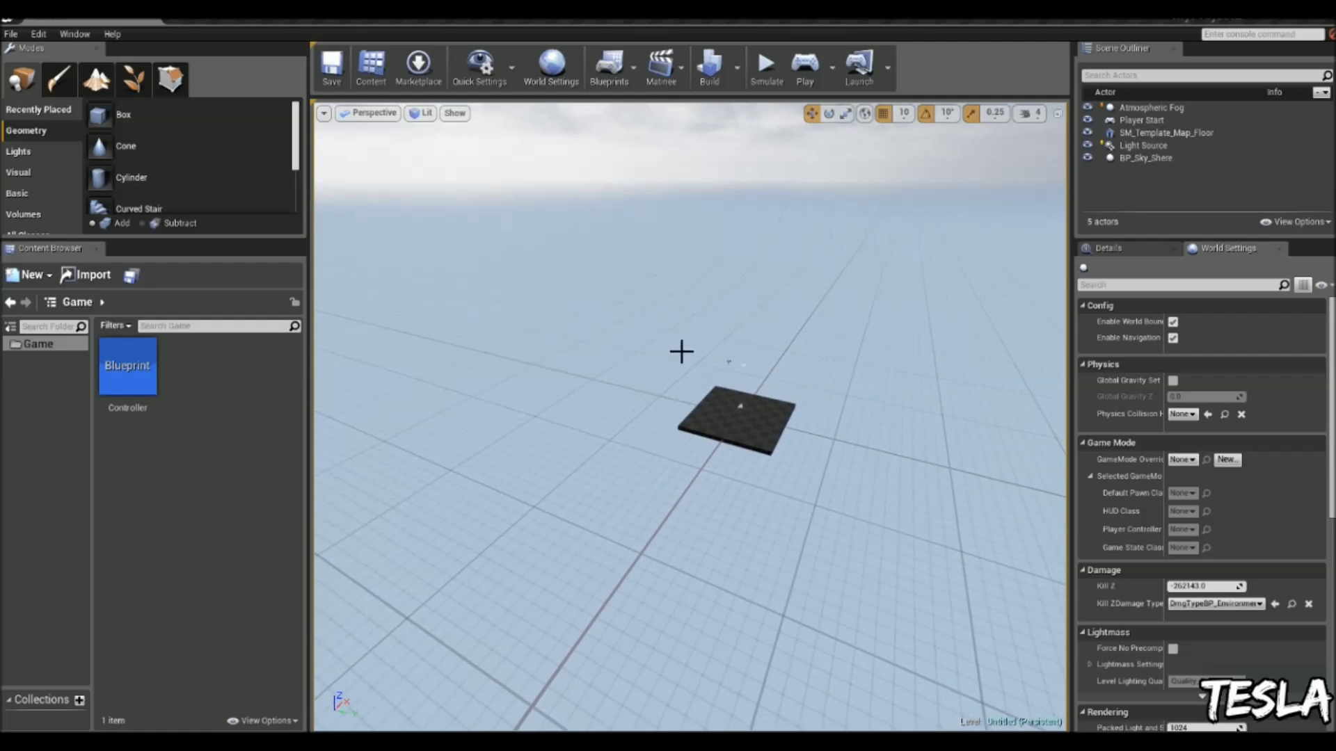
{"action": "left_click", "coordinate": [95, 82]}
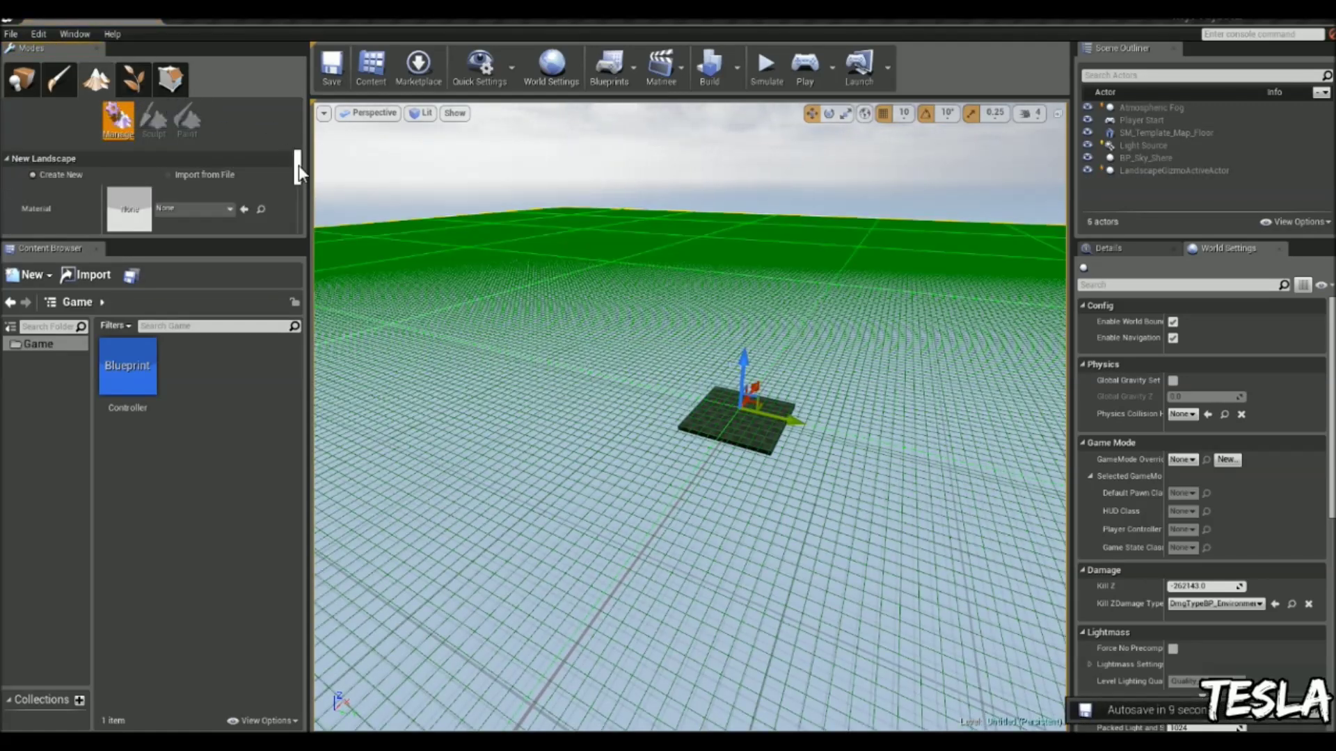
{"action": "right_click_drag", "start_coordinate": [668, 429], "coordinate": [703, 473]}
{"action": "right_click_drag", "start_coordinate": [453, 244], "coordinate": [418, 142]}
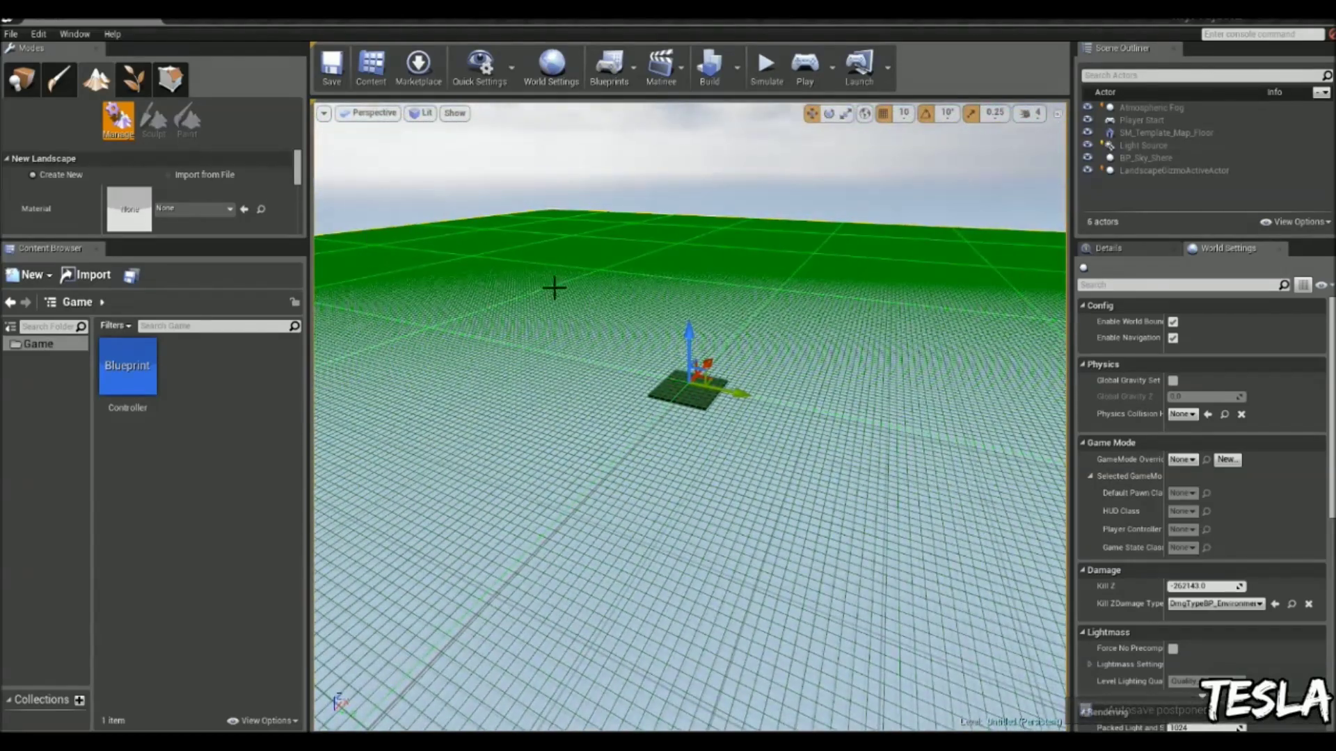
Set the new landscape to import from file and load geocontrol2.raw from C:\Custom Terrains For Youtube as its heightmap.
{"action": "left_click", "coordinate": [168, 175]}
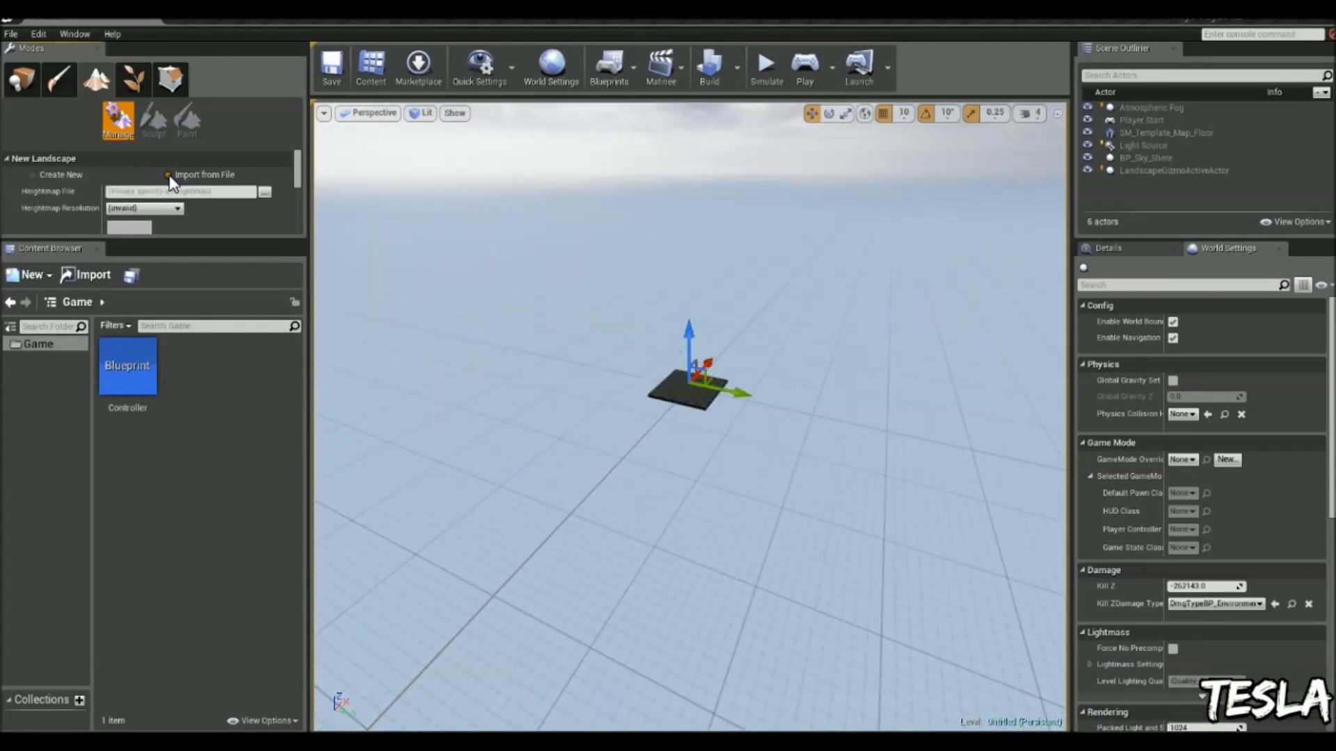
{"action": "left_click", "coordinate": [265, 191]}
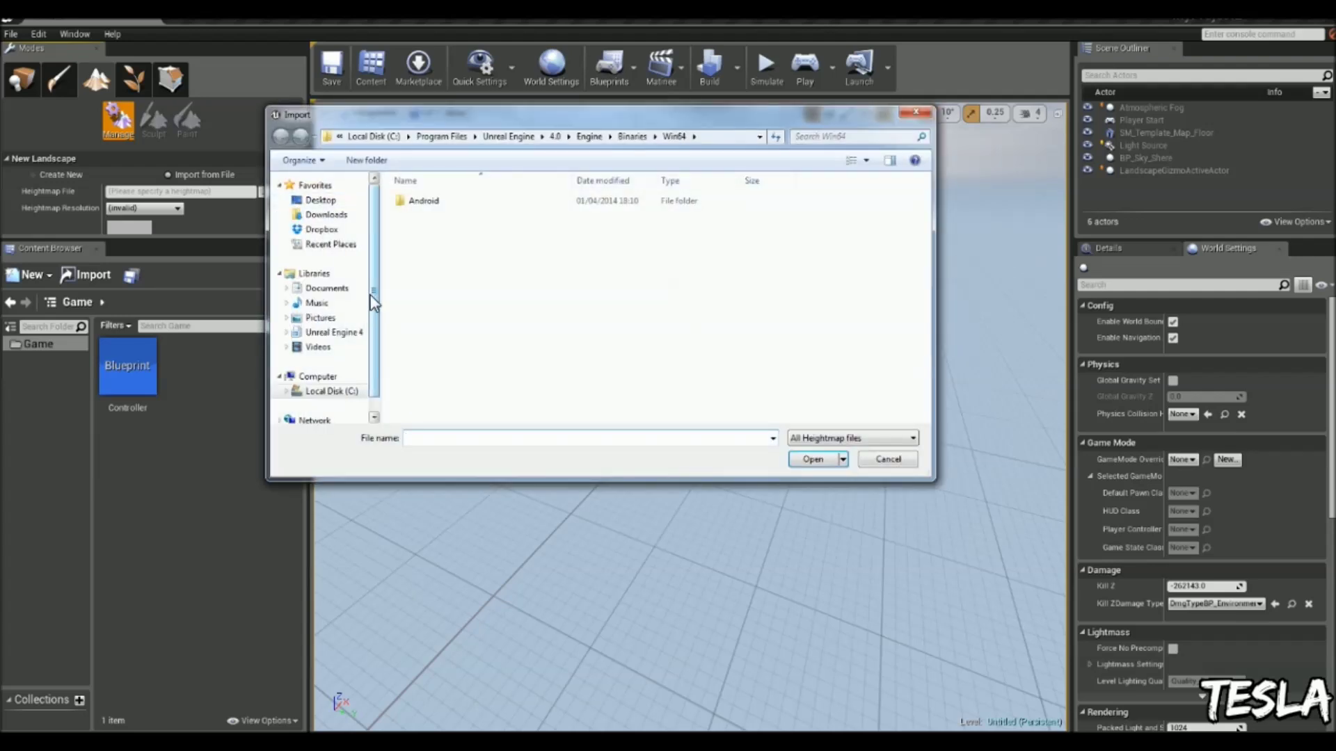
{"action": "left_click", "coordinate": [333, 391]}
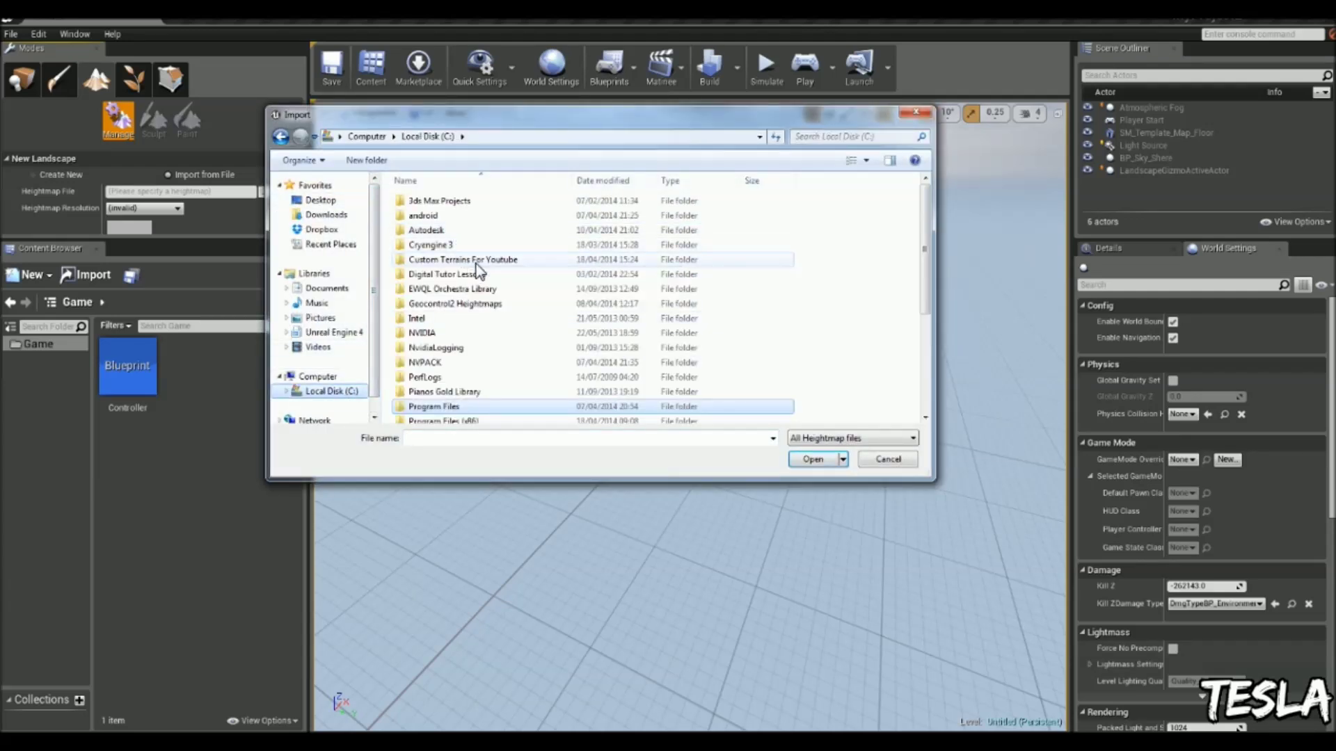
{"action": "double_click", "coordinate": [463, 260]}
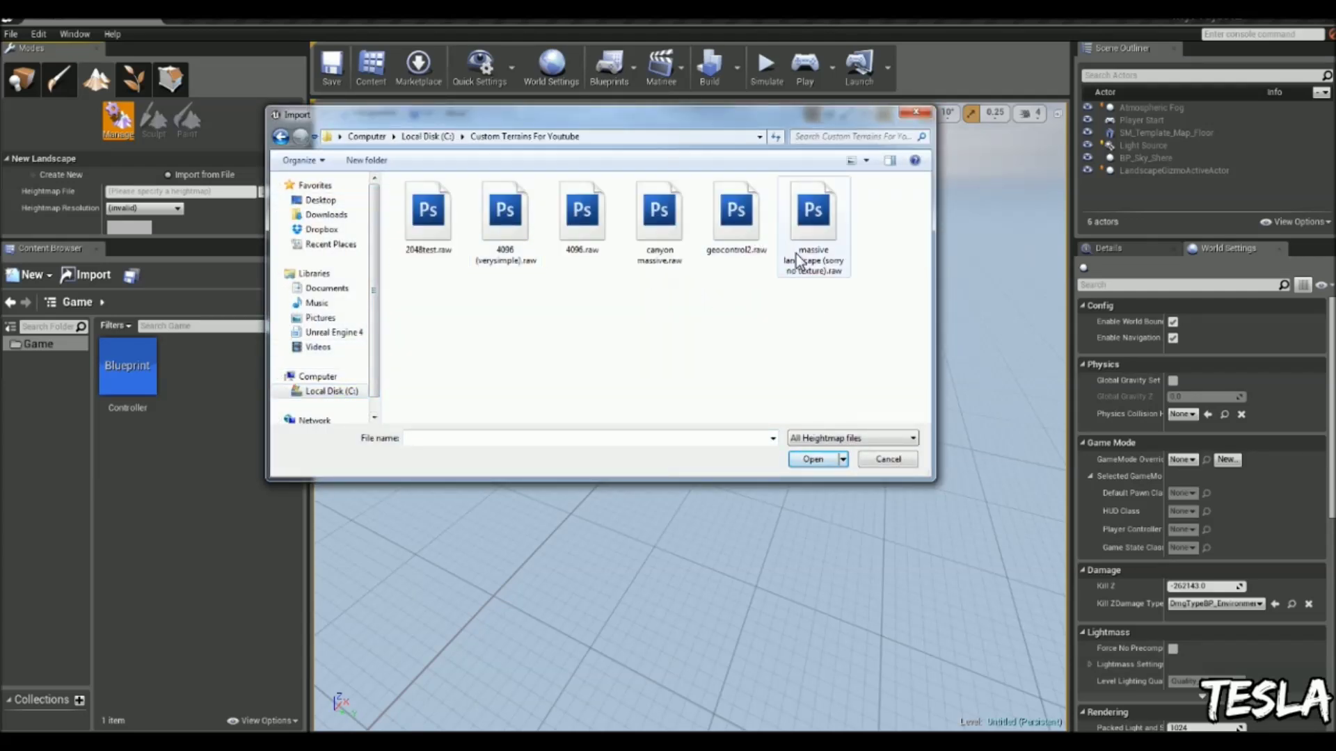
{"action": "double_click", "coordinate": [736, 213]}
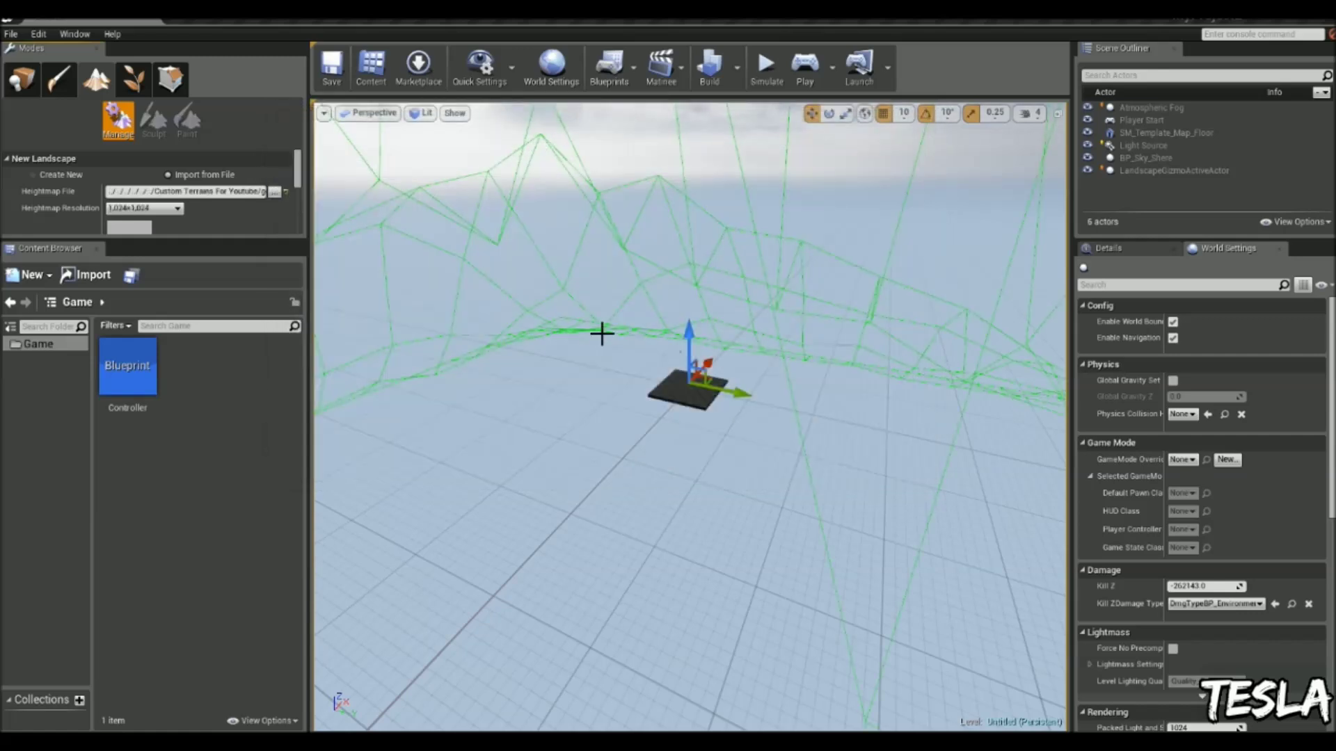
Raise the landscape preview well above the template floor and import the landscape.
{"action": "right_click_drag", "start_coordinate": [775, 322], "coordinate": [786, 306]}
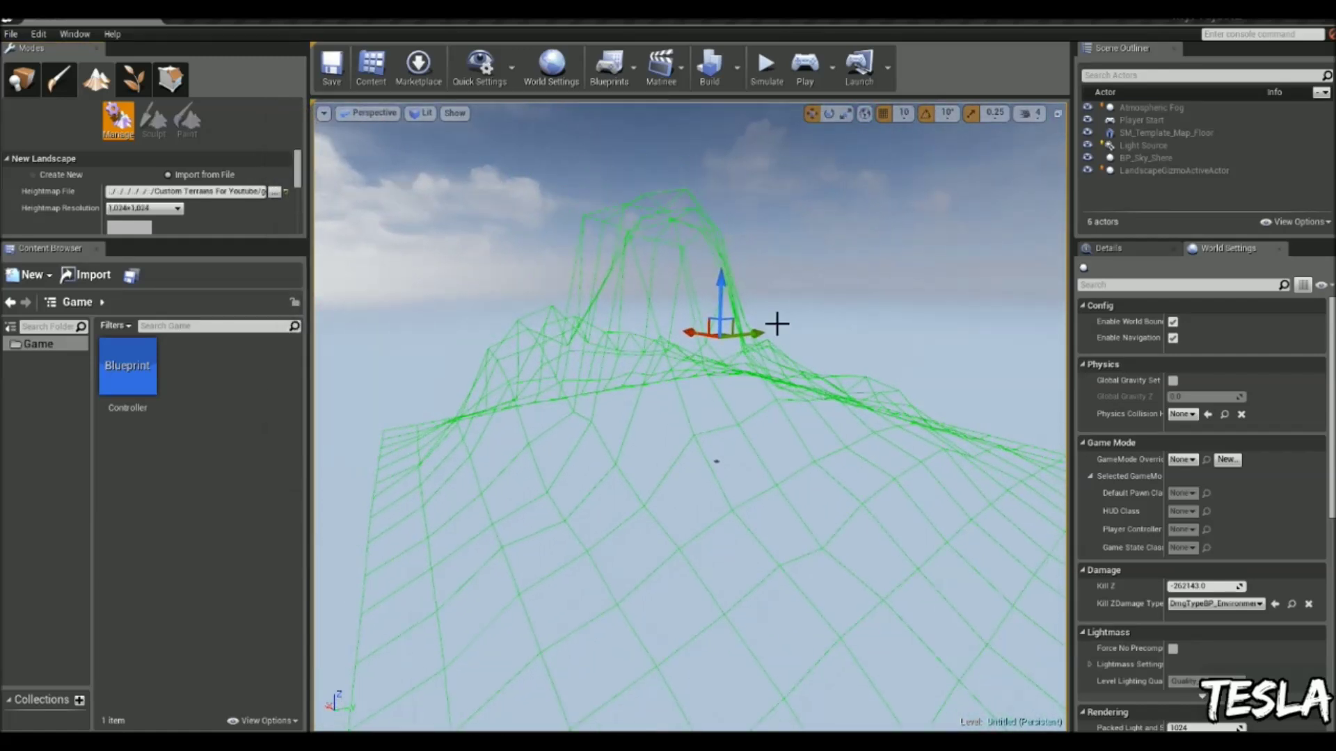
{"action": "left_click_drag", "start_coordinate": [725, 289], "coordinate": [727, 205]}
{"action": "mouse_move", "coordinate": [751, 286]}
{"action": "right_mouse_down"}
{"action": "mouse_move", "coordinate": [751, 261]}
{"action": "mouse_move", "coordinate": [743, 272]}
{"action": "right_mouse_up"}
{"action": "left_click_drag", "start_coordinate": [694, 285], "coordinate": [695, 206]}
{"action": "left_click_drag", "start_coordinate": [297, 171], "coordinate": [297, 212]}
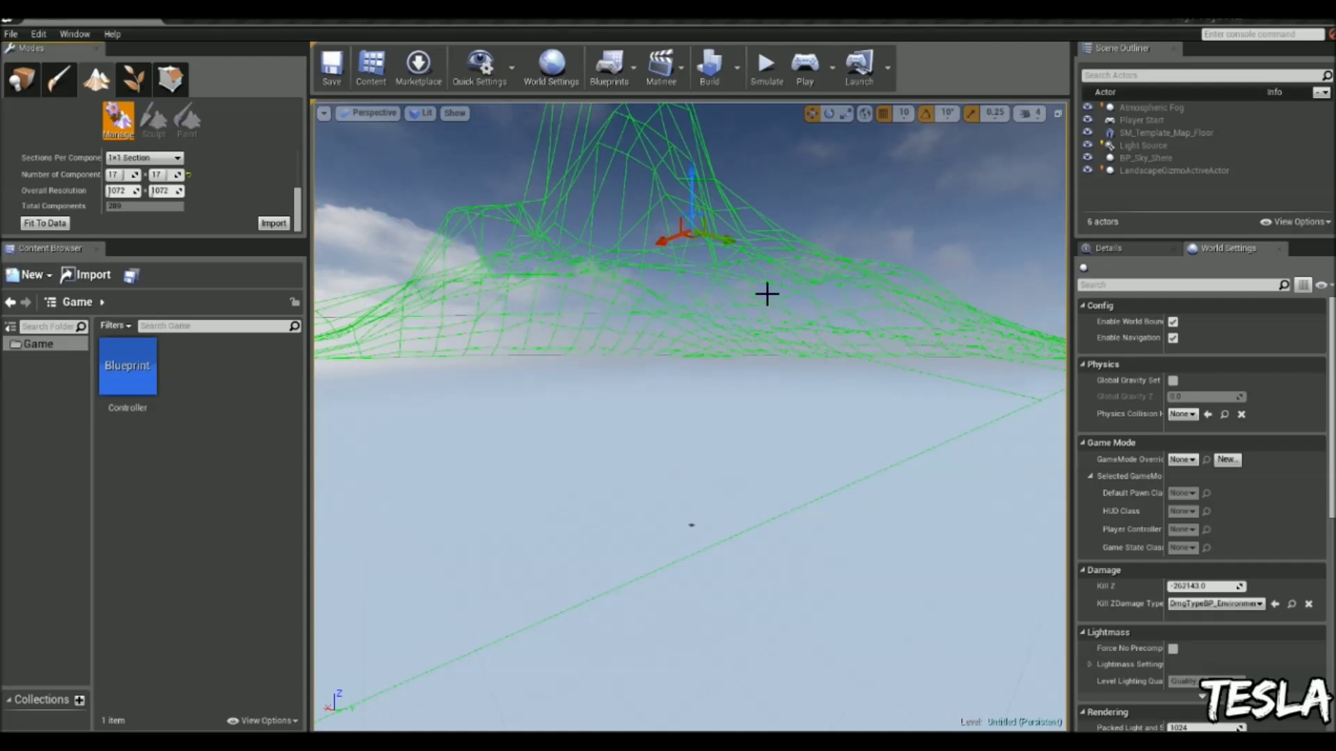
{"action": "left_click", "coordinate": [273, 225]}
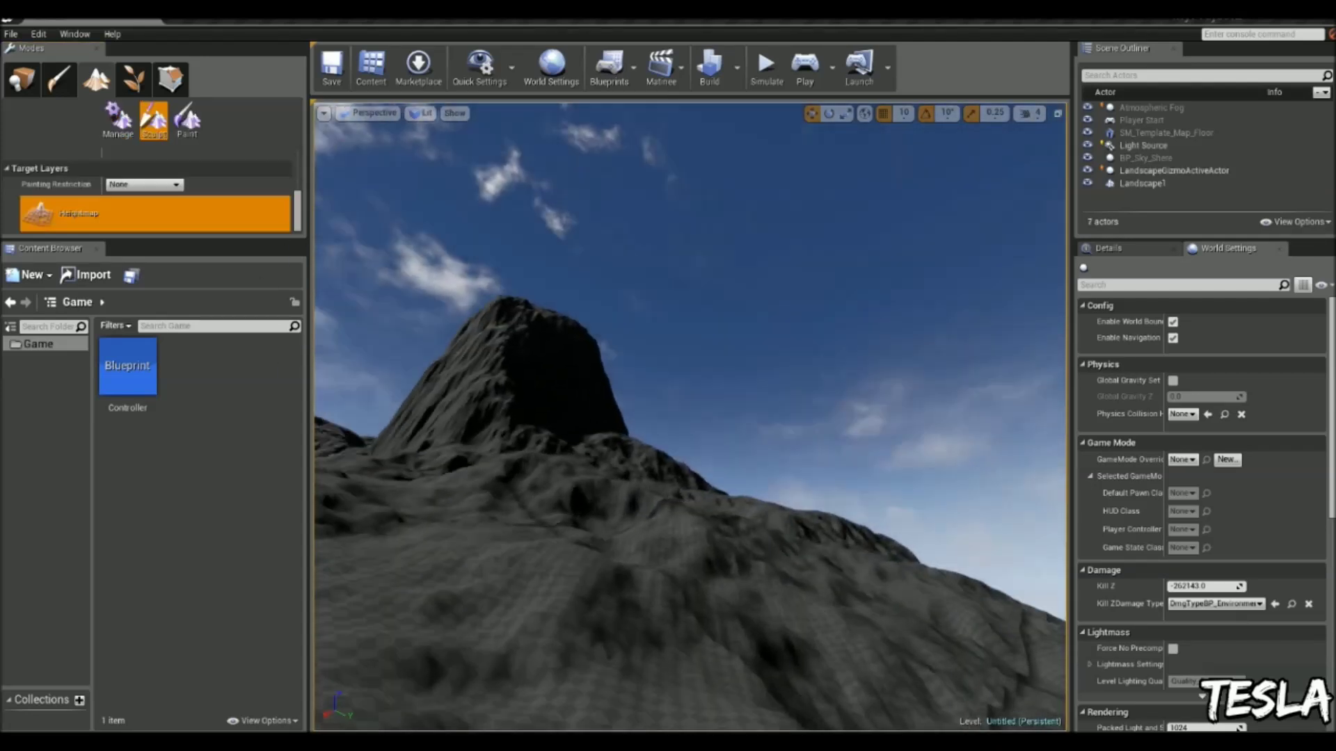
Import geocontrol2.jpg from the Custom Terrains For Youtube folder into the Game content folder and create a material from the texture.
{"action": "mouse_move", "coordinate": [690, 417]}
{"action": "right_mouse_down"}
{"action": "mouse_move", "coordinate": [626, 418]}
{"action": "mouse_move", "coordinate": [657, 421]}
{"action": "mouse_move", "coordinate": [702, 466]}
{"action": "mouse_move", "coordinate": [549, 473]}
{"action": "mouse_move", "coordinate": [661, 494]}
{"action": "mouse_move", "coordinate": [737, 480]}
{"action": "mouse_move", "coordinate": [668, 417]}
{"action": "mouse_move", "coordinate": [685, 421]}
{"action": "right_mouse_up"}
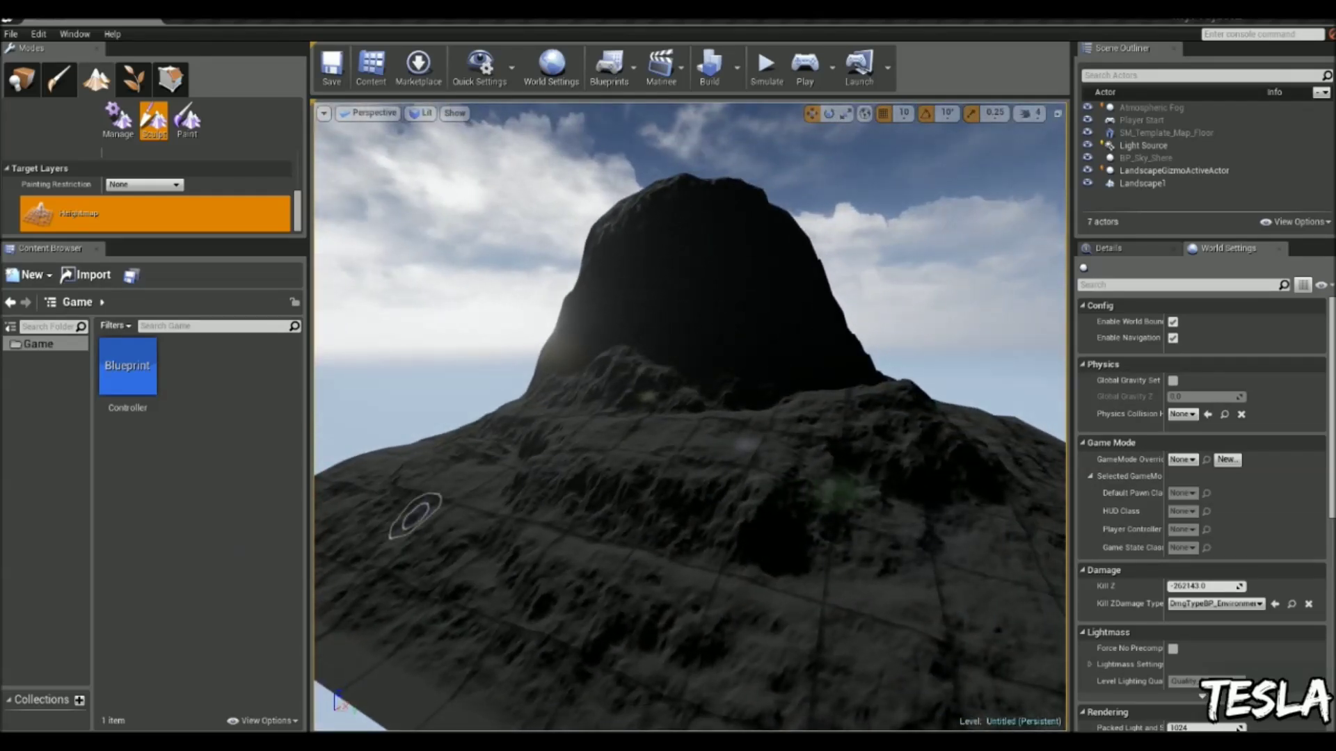
{"action": "key", "text": "alt+Tab"}
{"action": "left_click", "coordinate": [792, 405]}
{"action": "left_click_drag", "start_coordinate": [797, 359], "coordinate": [223, 431]}
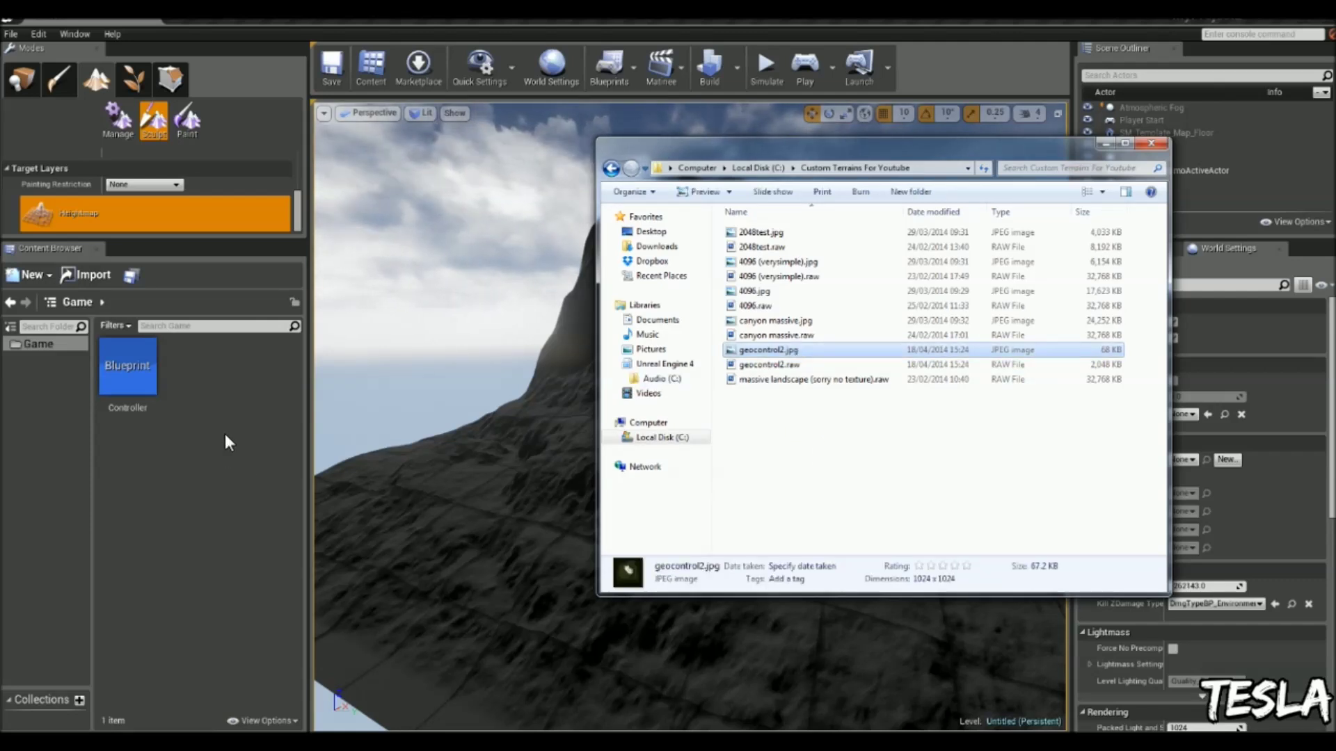
{"action": "left_click", "coordinate": [263, 461]}
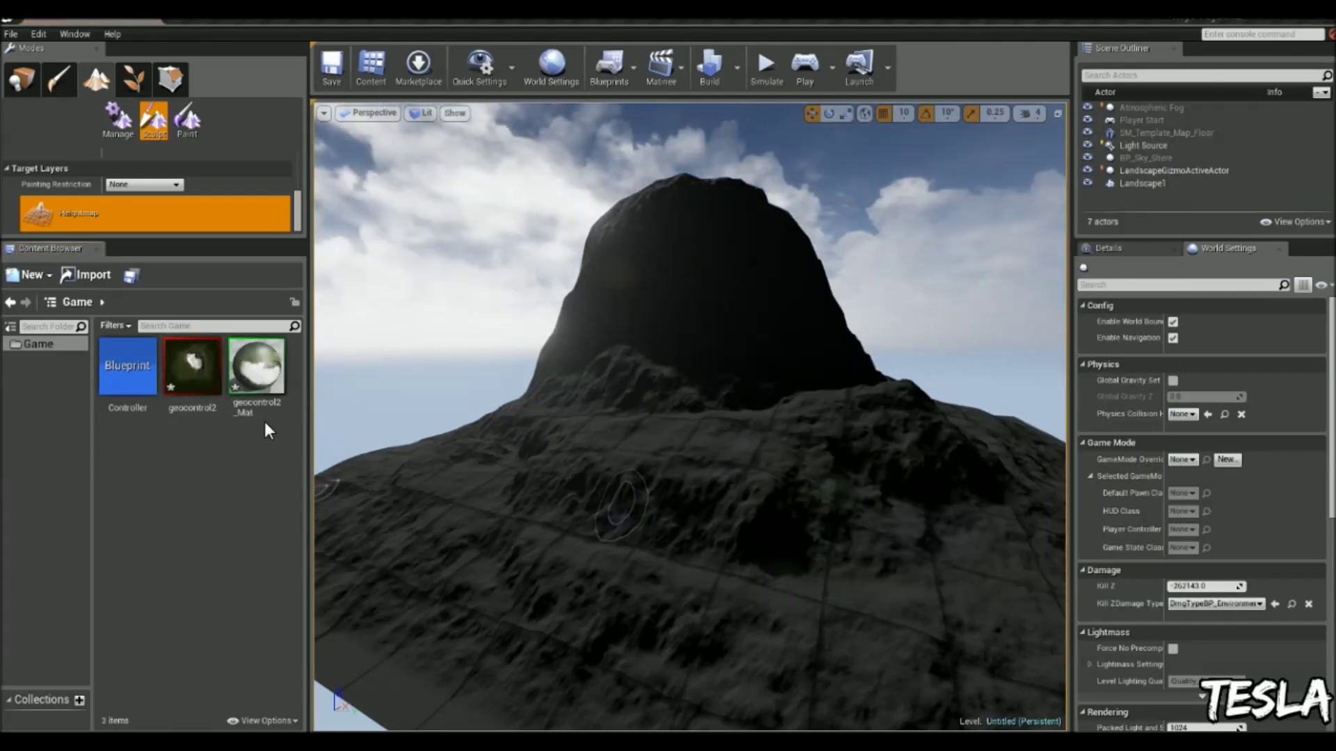
Open the geocontrol2_Mat material and separate its overlapping Texture Sample and main material nodes in the graph.
{"action": "double_click", "coordinate": [259, 372]}
{"action": "right_click", "coordinate": [668, 394]}
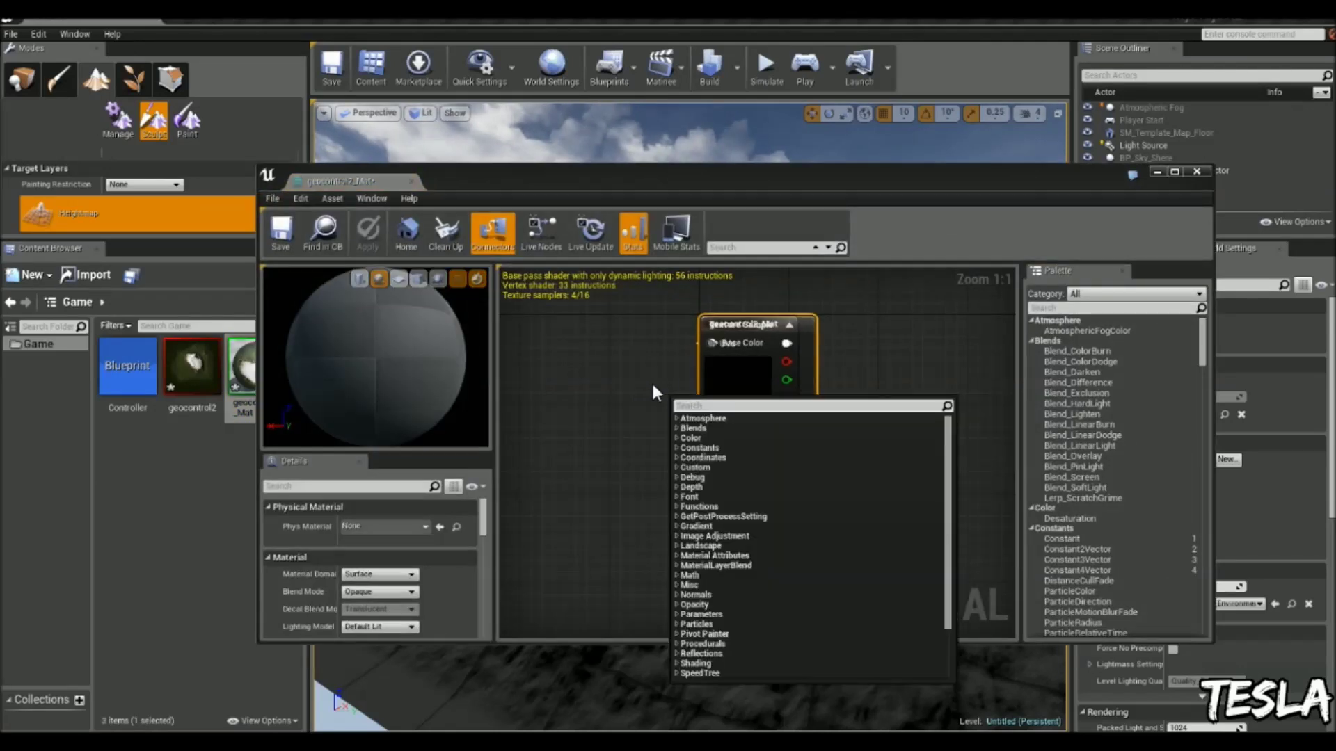
{"action": "left_click", "coordinate": [612, 374]}
{"action": "scroll", "coordinate": [605, 372], "scroll_direction": "down", "scroll_amount": 3}
{"action": "left_click_drag", "start_coordinate": [685, 343], "coordinate": [765, 328]}
{"action": "left_click_drag", "start_coordinate": [530, 336], "coordinate": [522, 324]}
{"action": "left_click", "coordinate": [628, 343]}
{"action": "right_click_drag", "start_coordinate": [628, 342], "coordinate": [814, 404]}
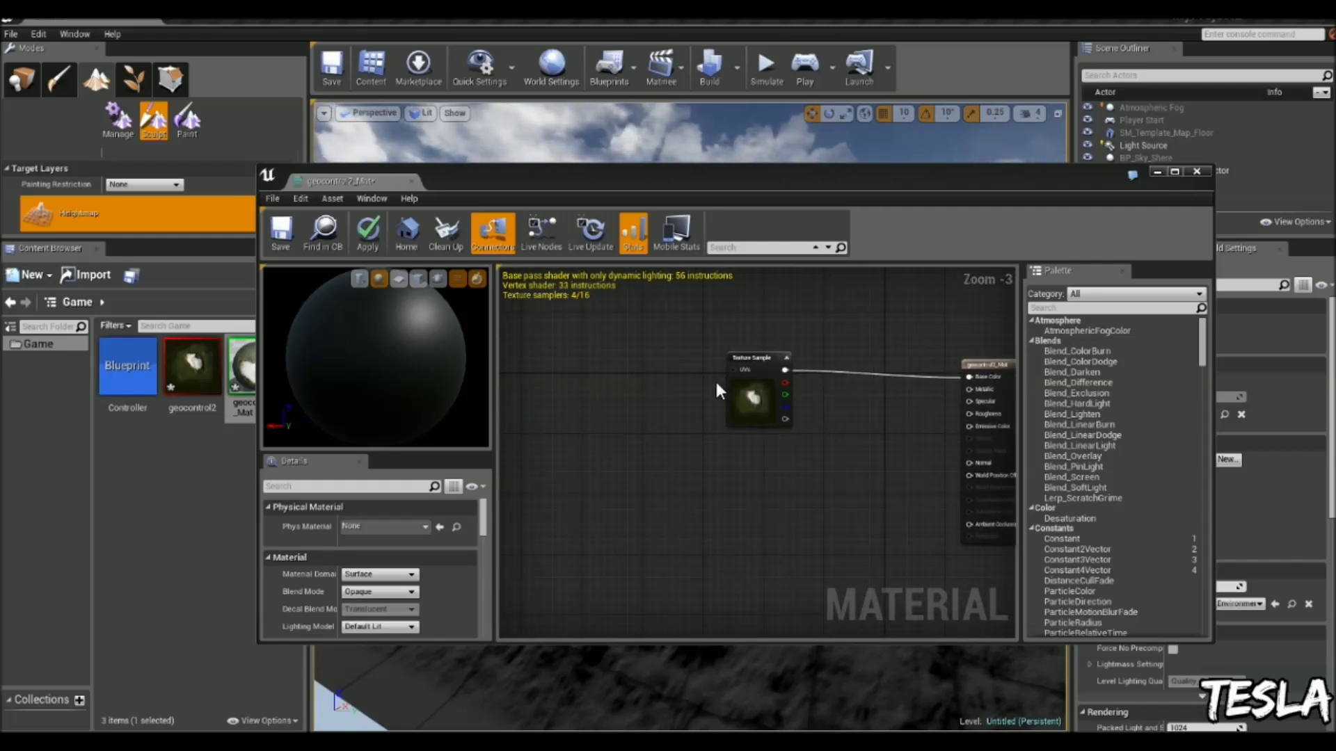
Add a LandscapeLayerCoords node connected to the Texture Sample's UVs input.
{"action": "left_click_drag", "start_coordinate": [734, 369], "coordinate": [631, 384]}
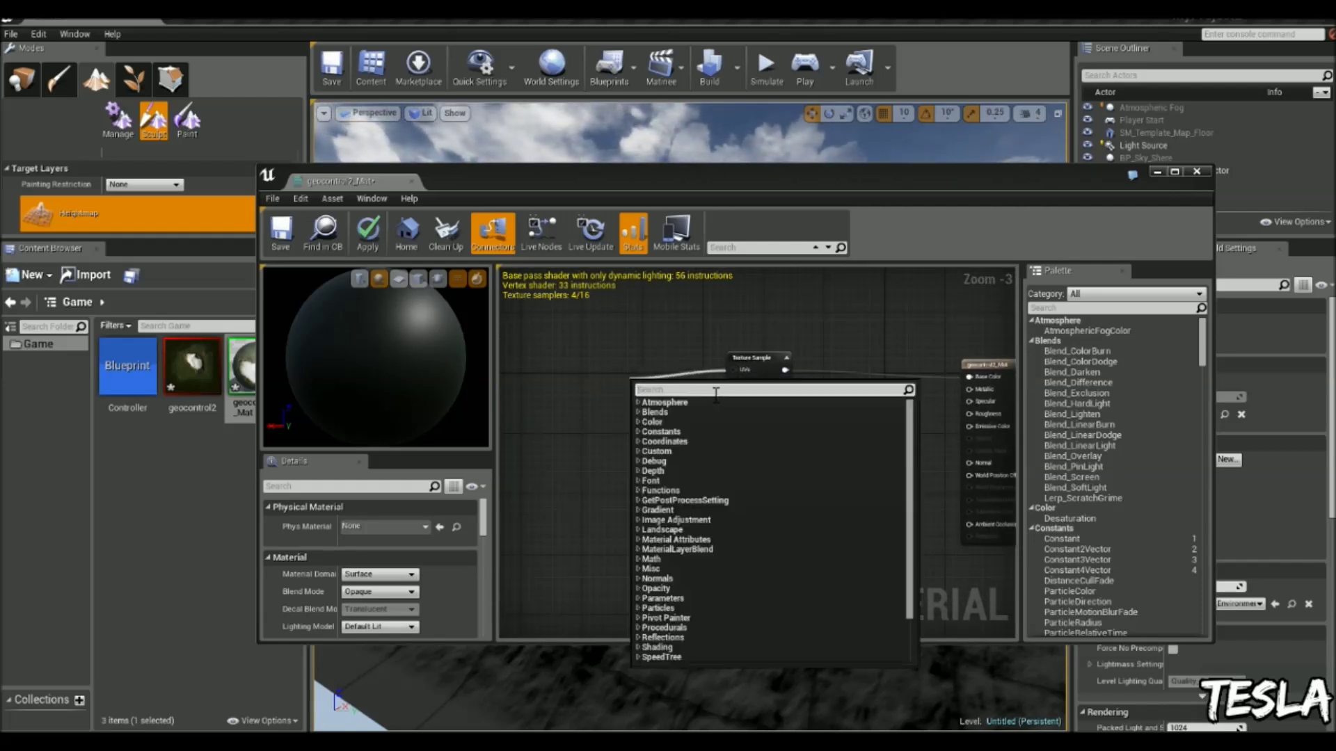
{"action": "type", "text": "landsca"}
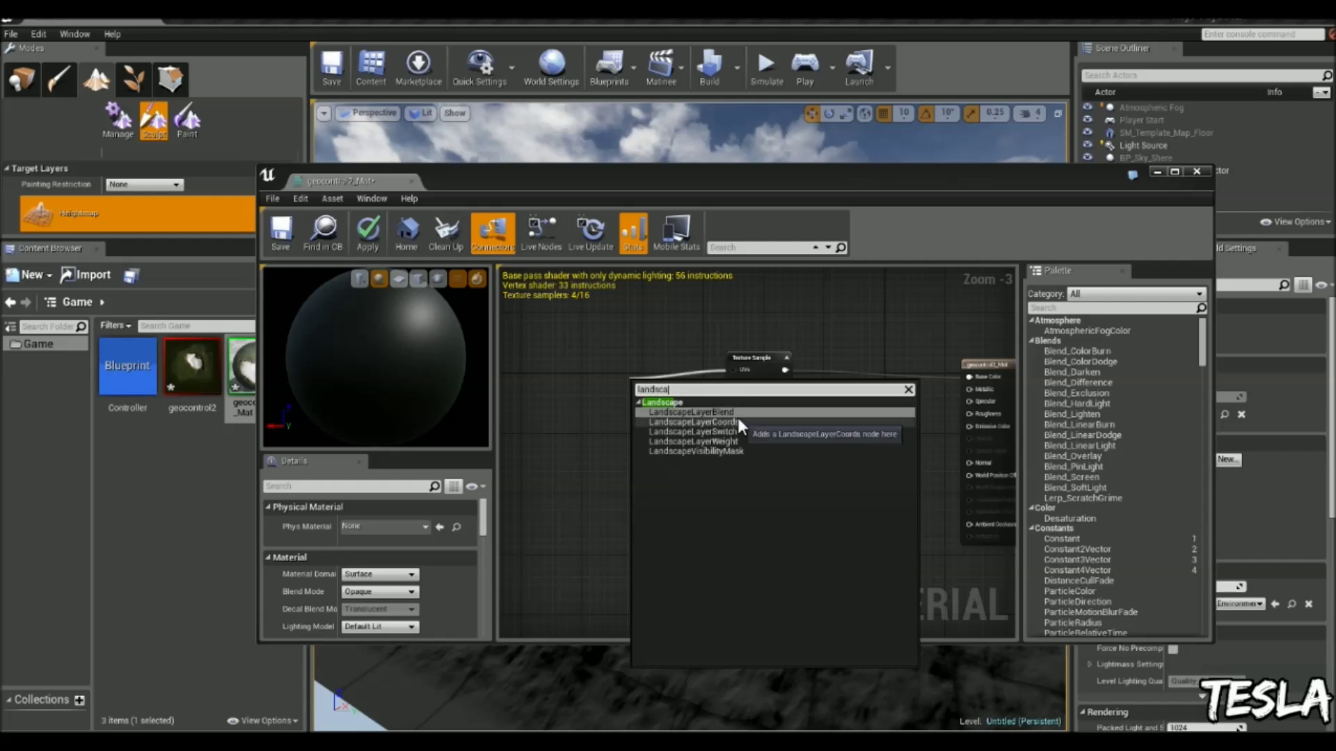
{"action": "left_click", "coordinate": [738, 422]}
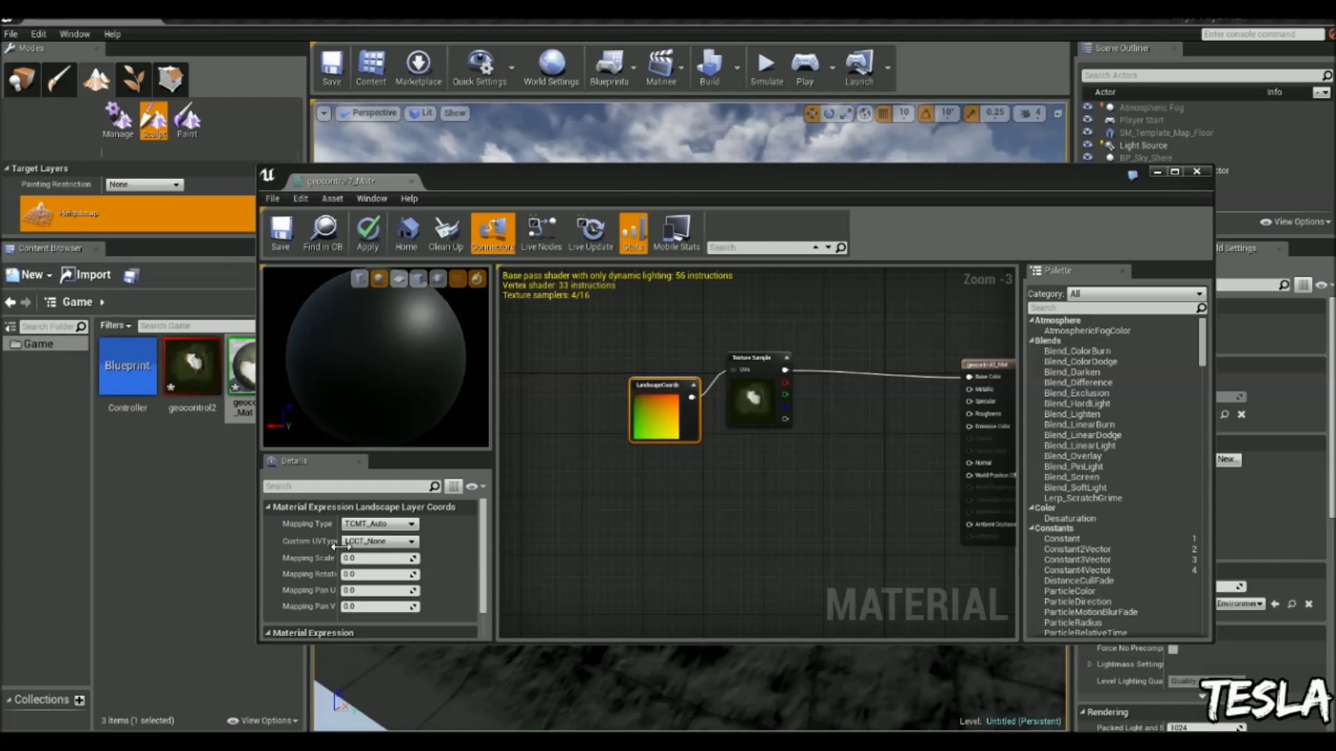
Set the LandscapeLayerCoords node's mapping scale to 1072.
{"action": "left_click", "coordinate": [363, 559]}
{"action": "type", "text": "1"}
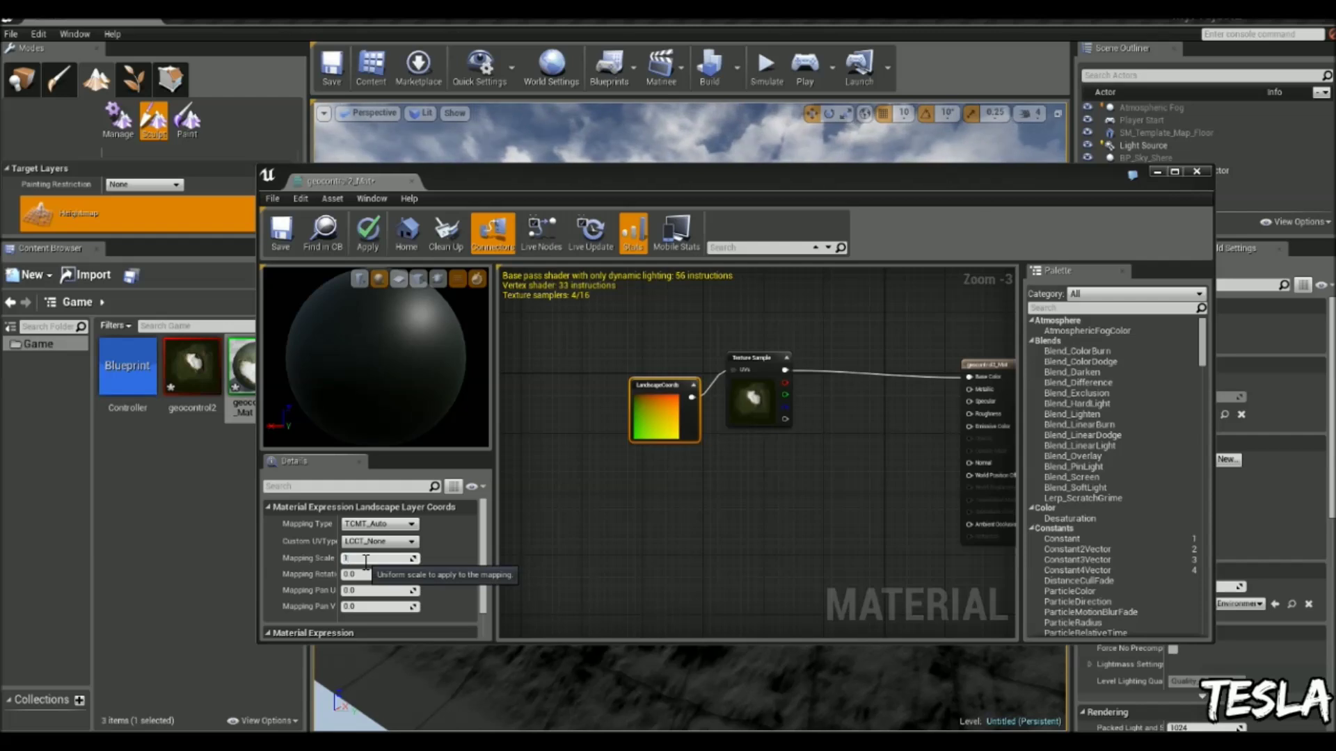
{"action": "type", "text": "024"}
{"action": "key", "text": "Return"}
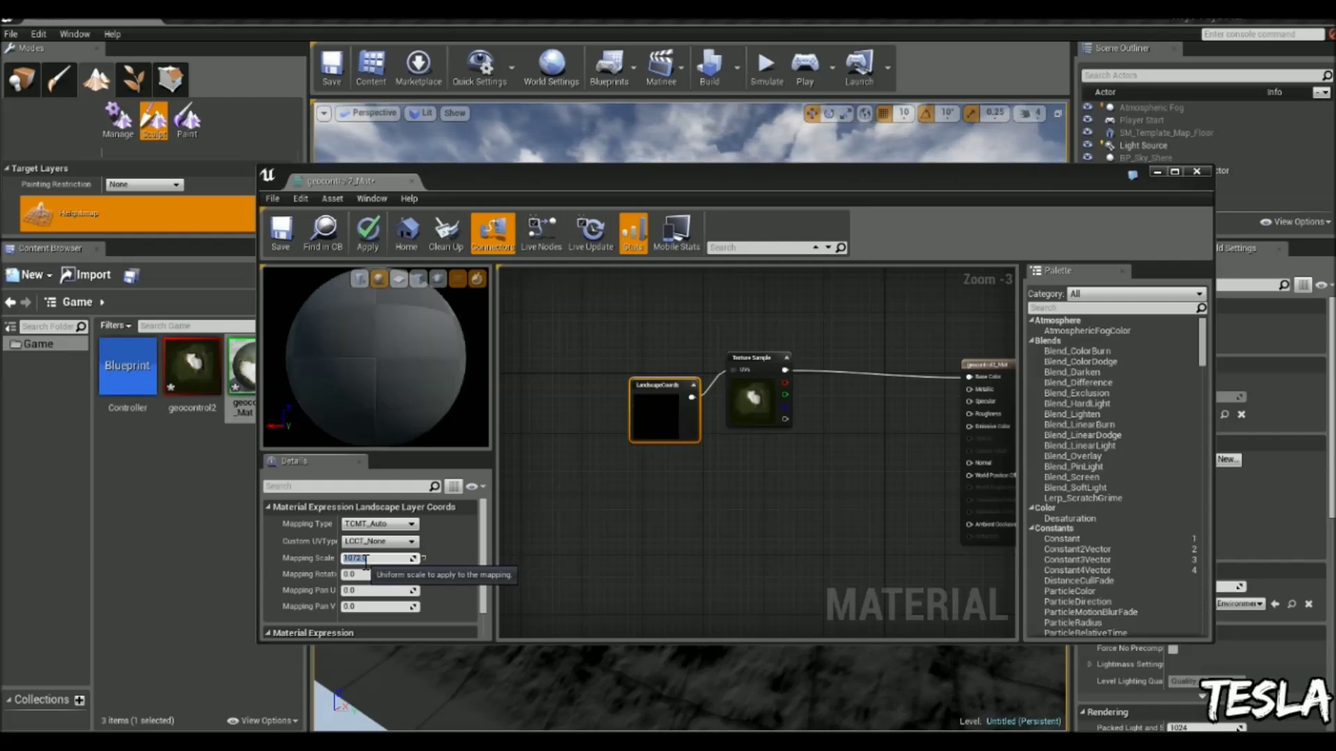
{"action": "left_click", "coordinate": [662, 507]}
{"action": "right_click_drag", "start_coordinate": [672, 515], "coordinate": [605, 496]}
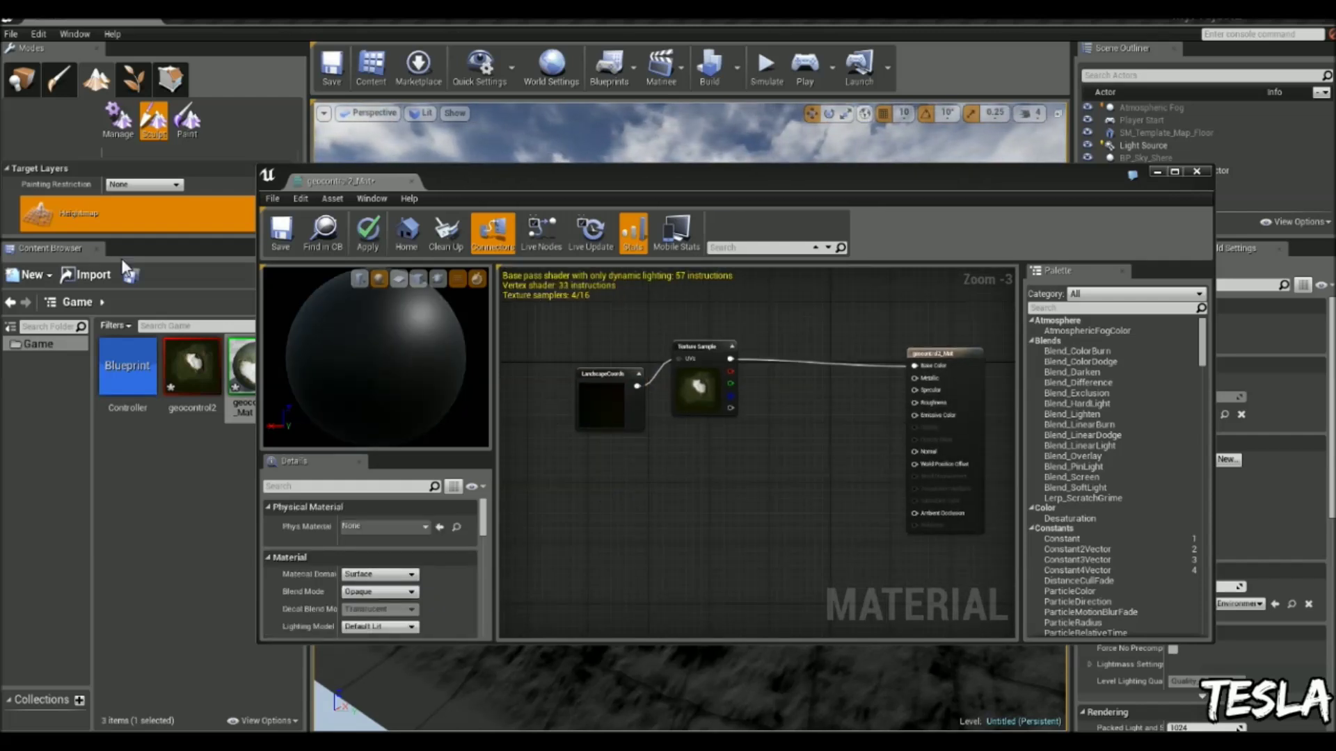
Check the landscape's overall resolution in the new landscape settings, and return to placement mode.
{"action": "left_click", "coordinate": [118, 122]}
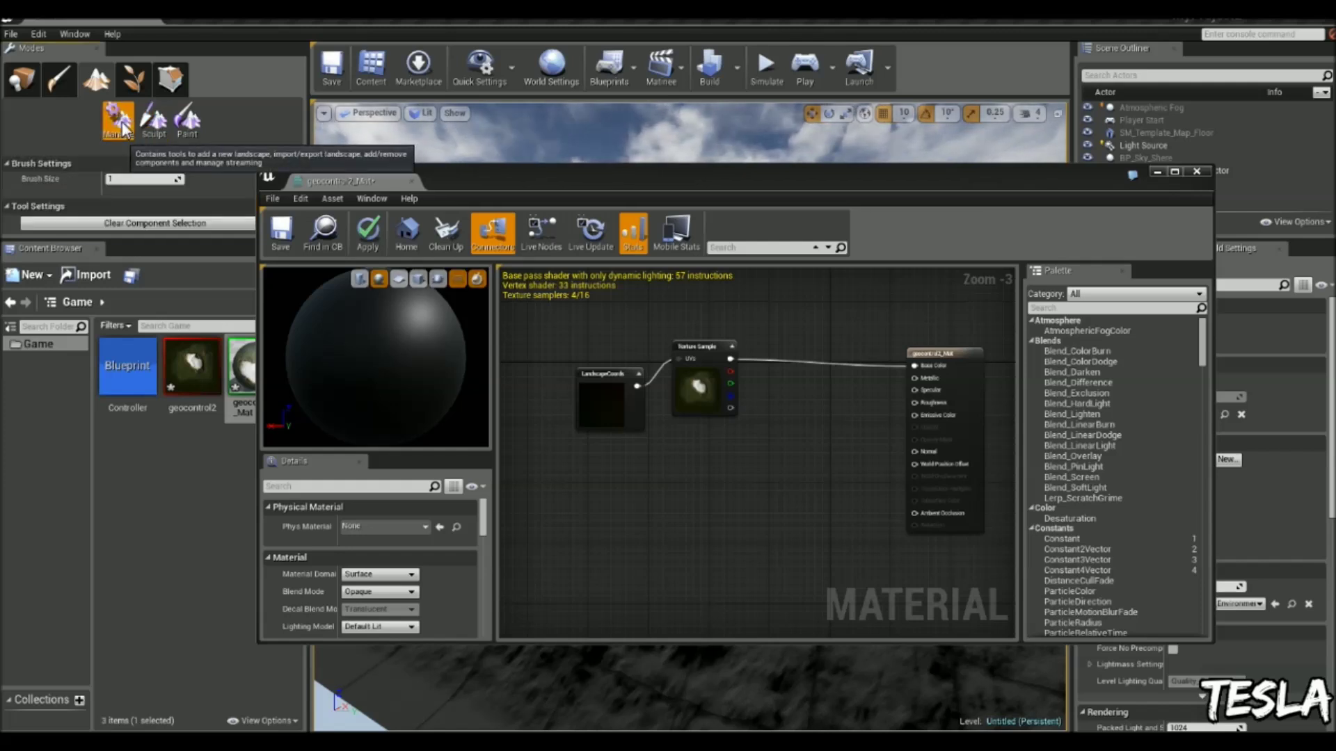
{"action": "left_click", "coordinate": [44, 197]}
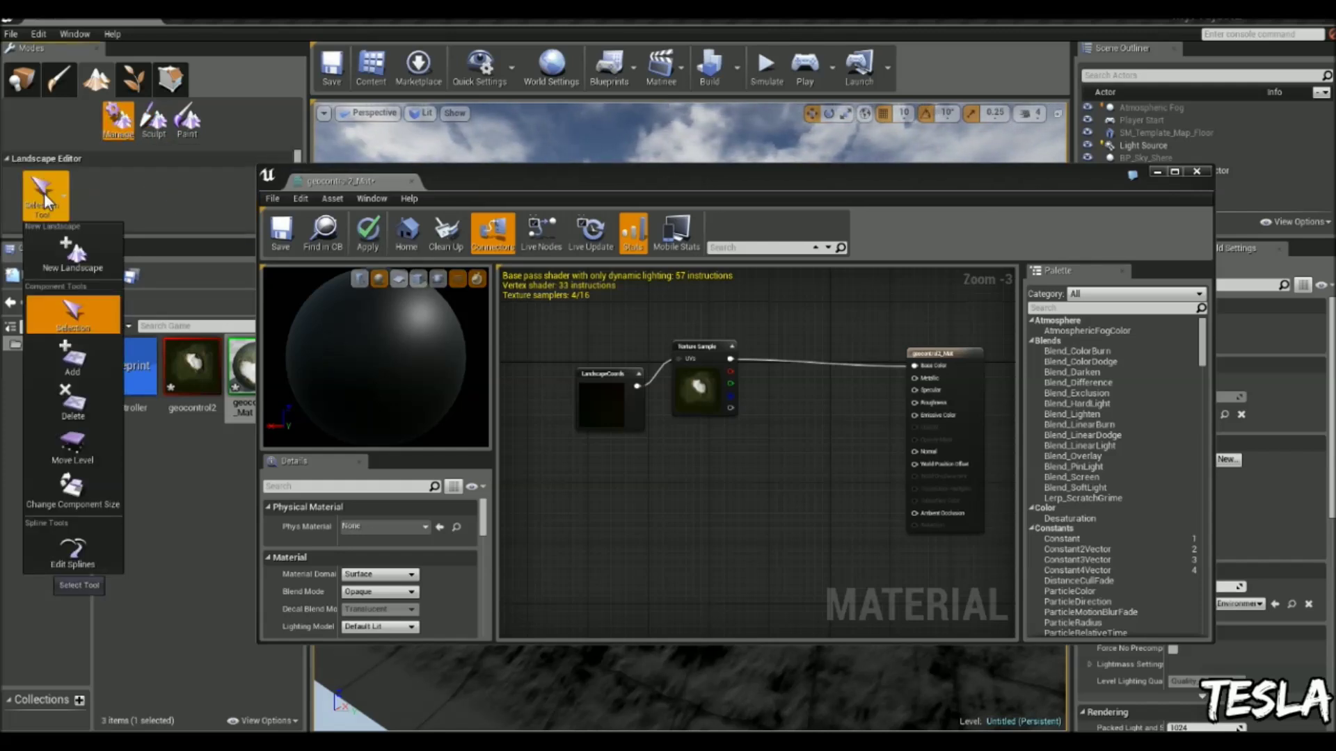
{"action": "left_click", "coordinate": [72, 254]}
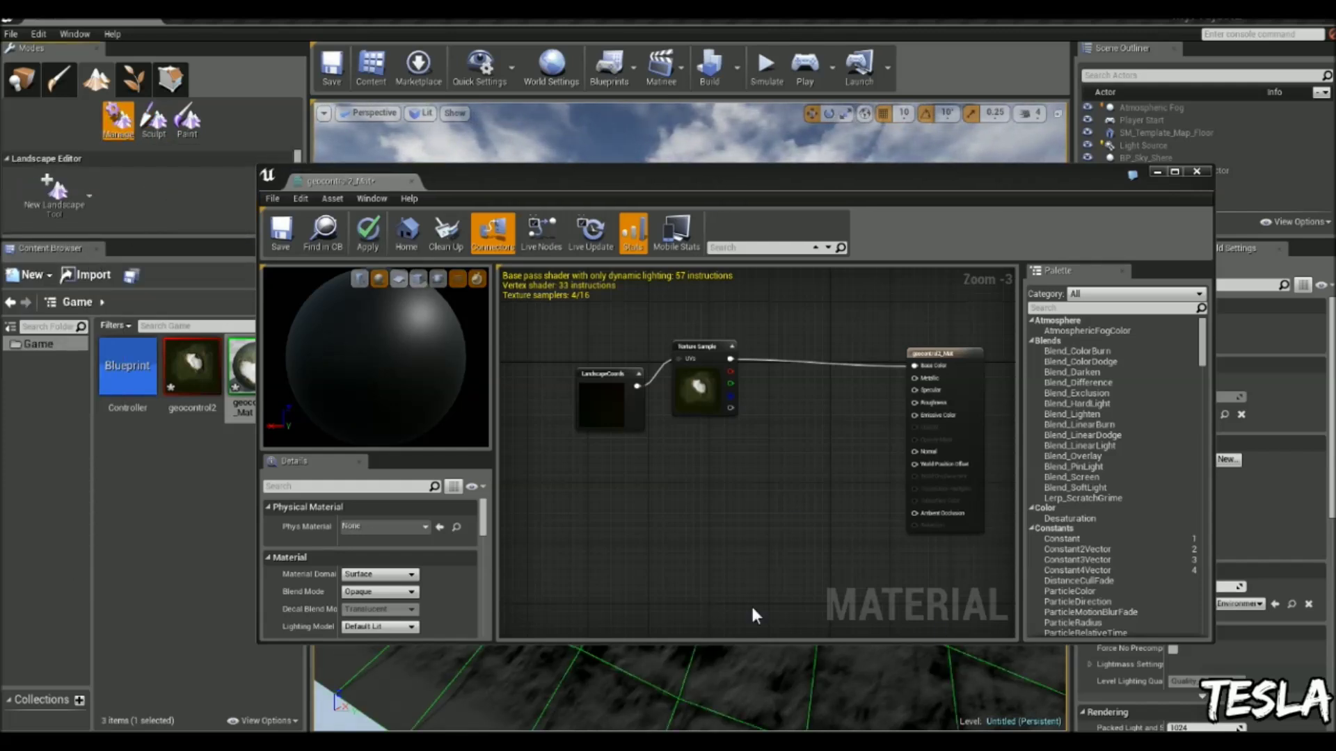
{"action": "scroll", "coordinate": [151, 198], "scroll_direction": "down", "scroll_amount": 3}
{"action": "scroll", "coordinate": [176, 191], "scroll_direction": "down", "scroll_amount": 7}
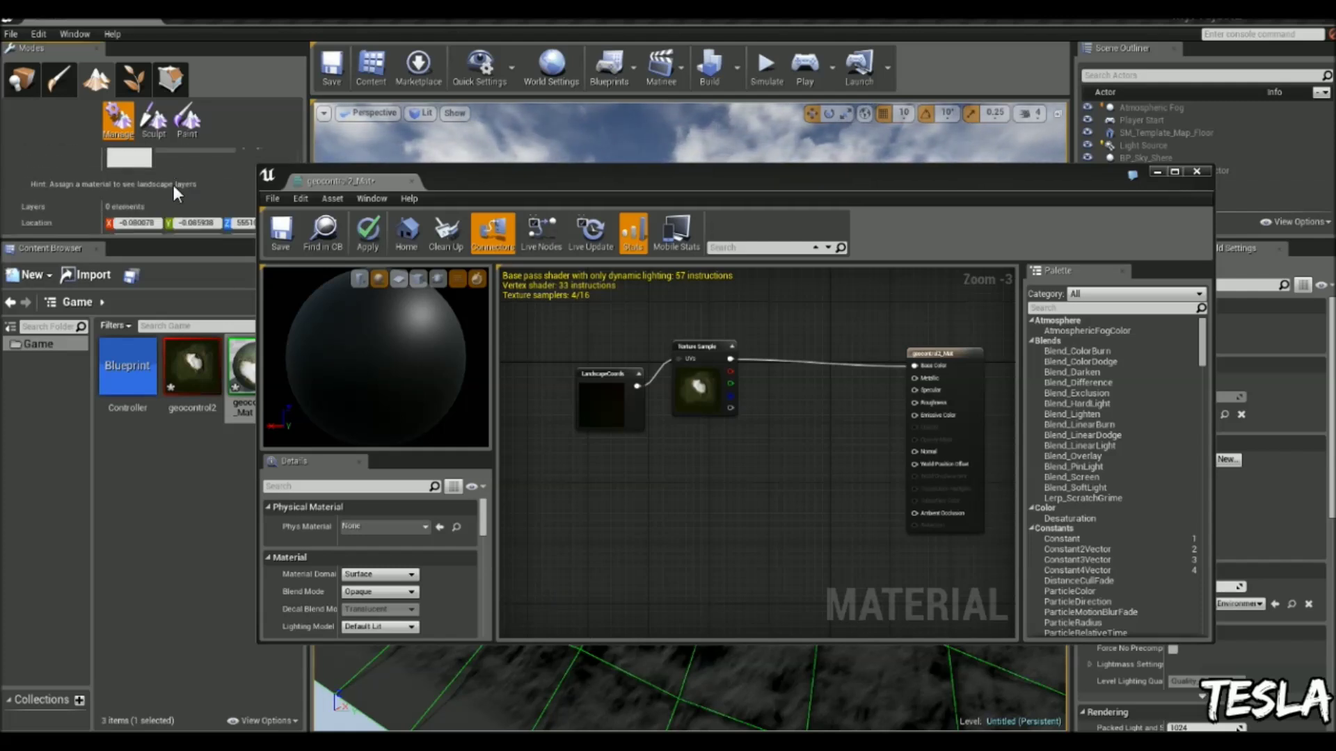
{"action": "scroll", "coordinate": [174, 195], "scroll_direction": "down", "scroll_amount": 1}
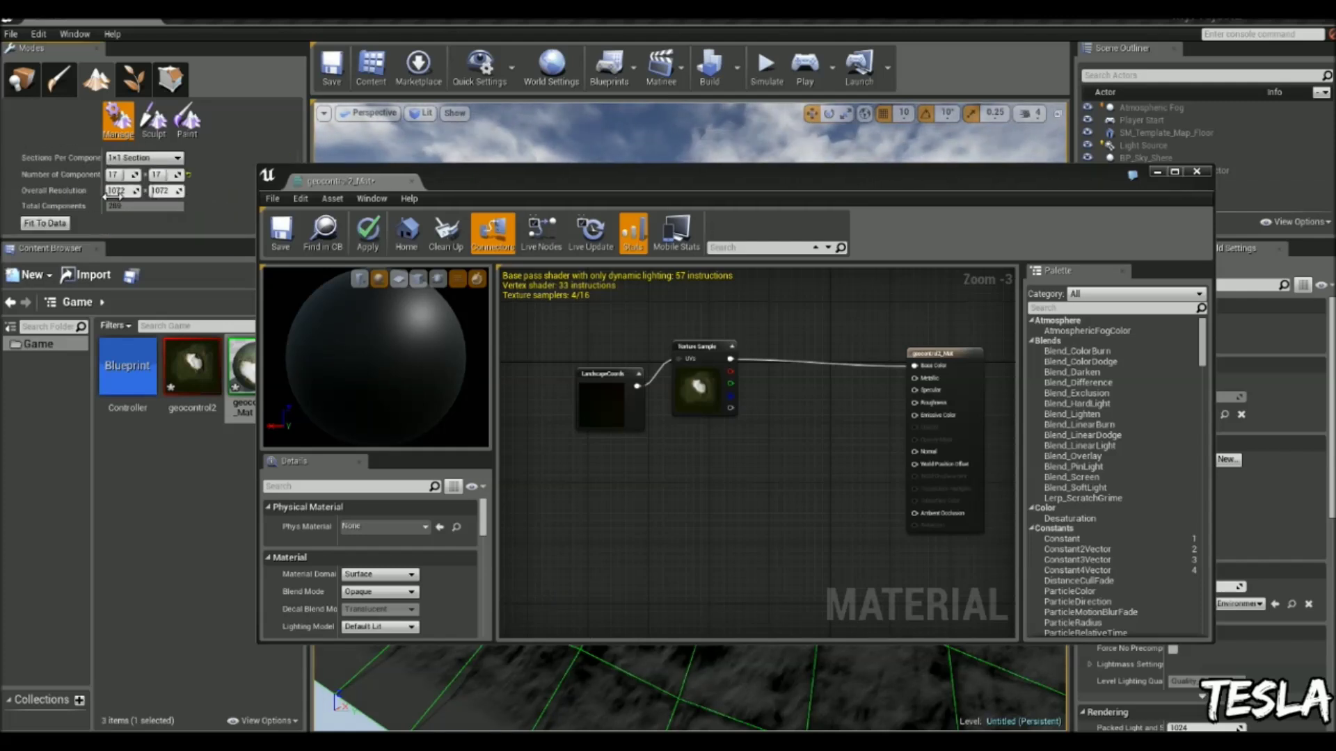
{"action": "left_click", "coordinate": [23, 81]}
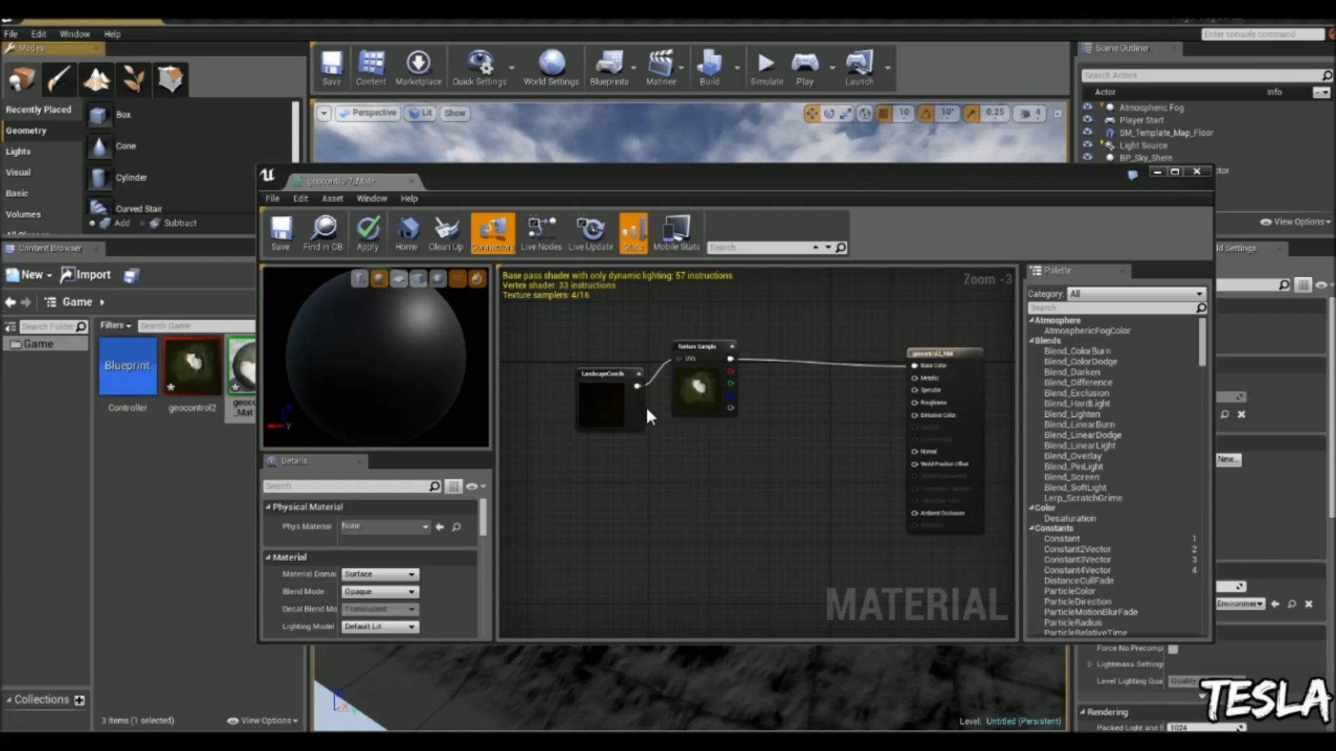
Space the LandscapeCoords and Texture Sample nodes further apart in the material graph.
{"action": "right_click_drag", "start_coordinate": [659, 454], "coordinate": [650, 451]}
{"action": "left_click_drag", "start_coordinate": [600, 376], "coordinate": [591, 378]}
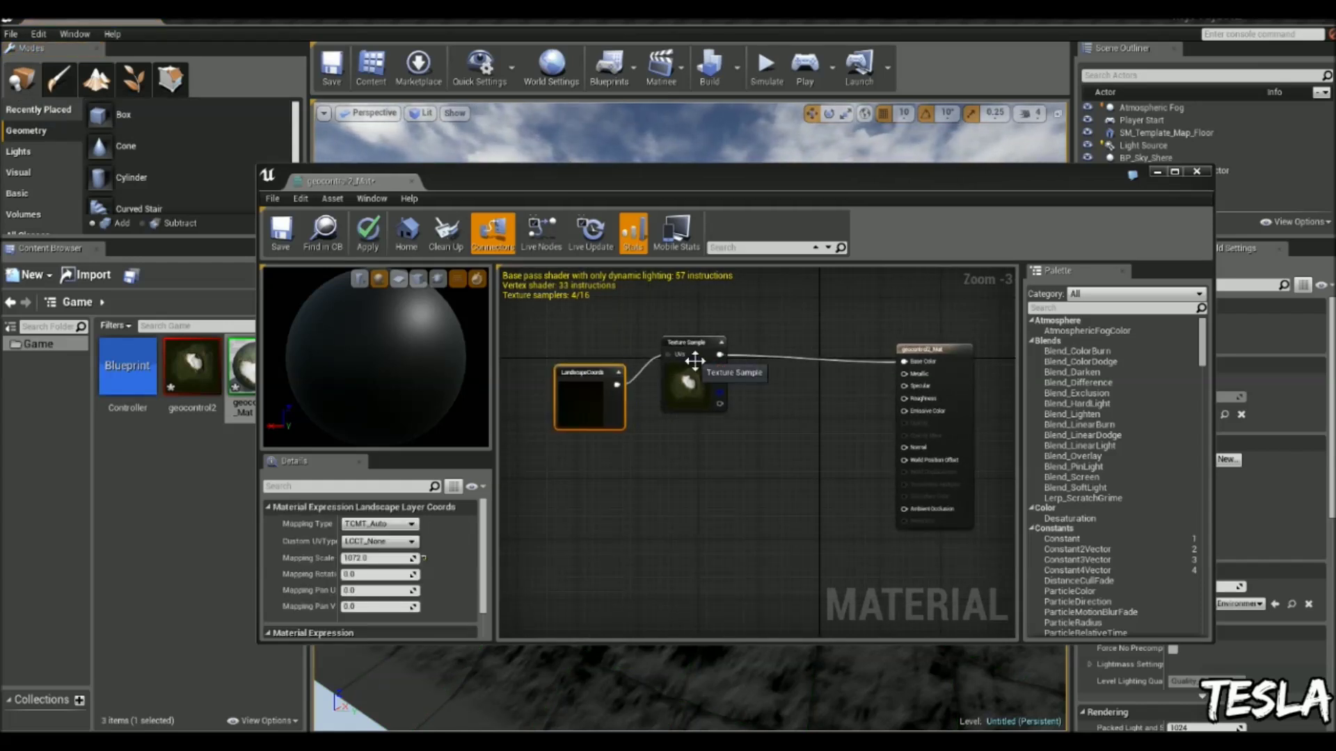
{"action": "left_click_drag", "start_coordinate": [700, 344], "coordinate": [726, 332]}
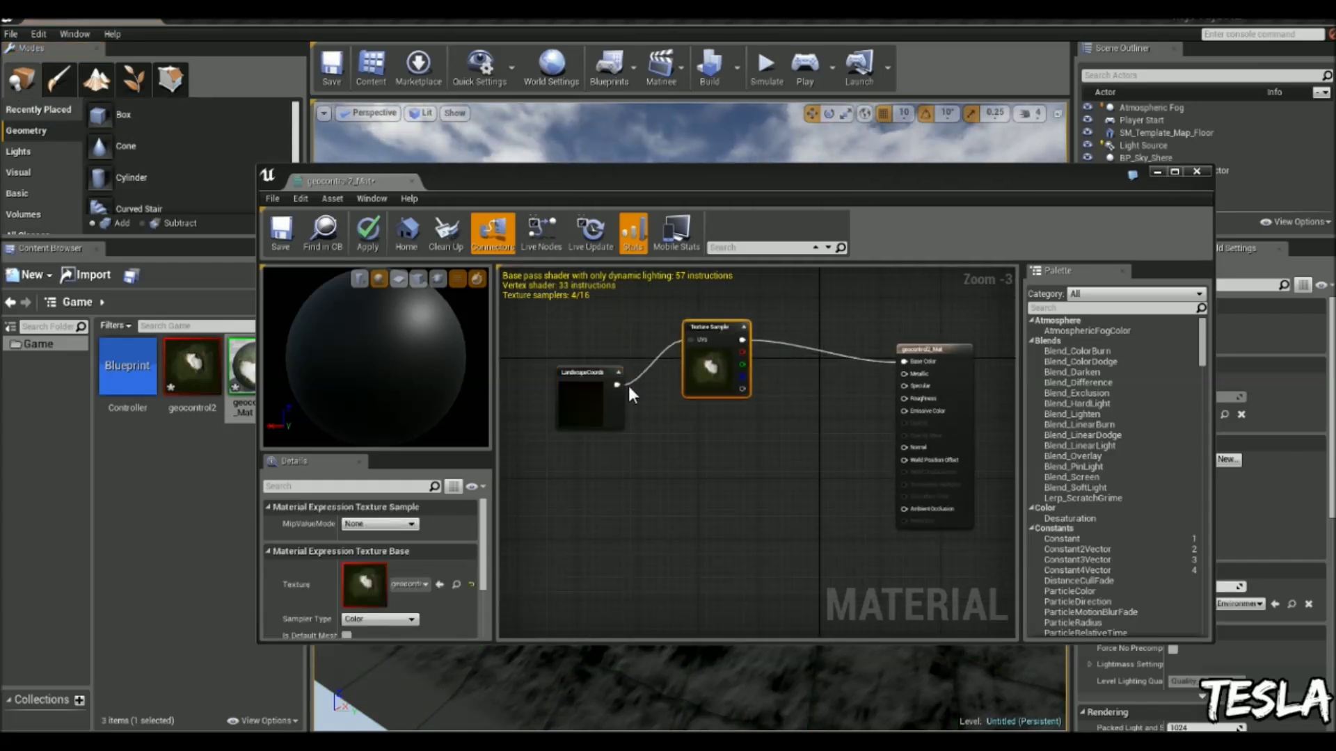
{"action": "left_click", "coordinate": [586, 394]}
{"action": "left_click", "coordinate": [743, 465]}
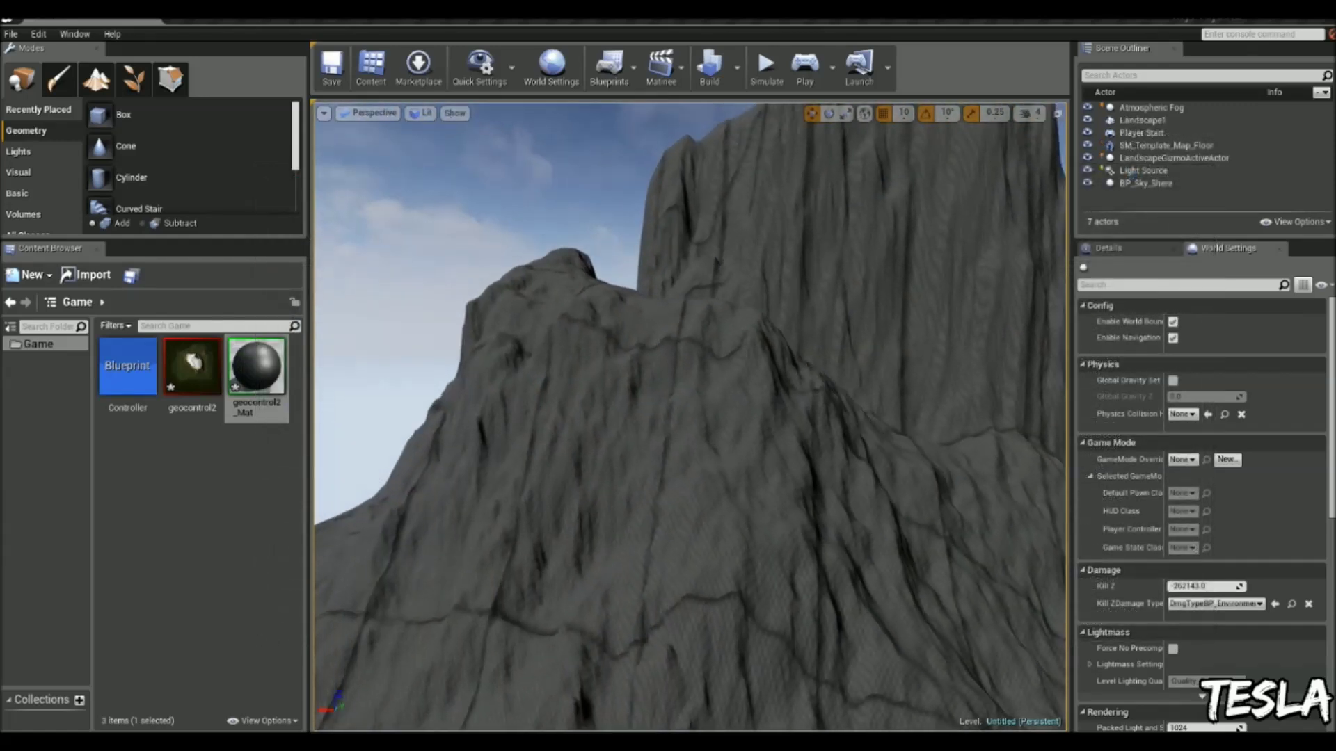
Apply the geocontrol2_Mat material to the landscape in the level.
{"action": "right_click_drag", "start_coordinate": [370, 429], "coordinate": [296, 447]}
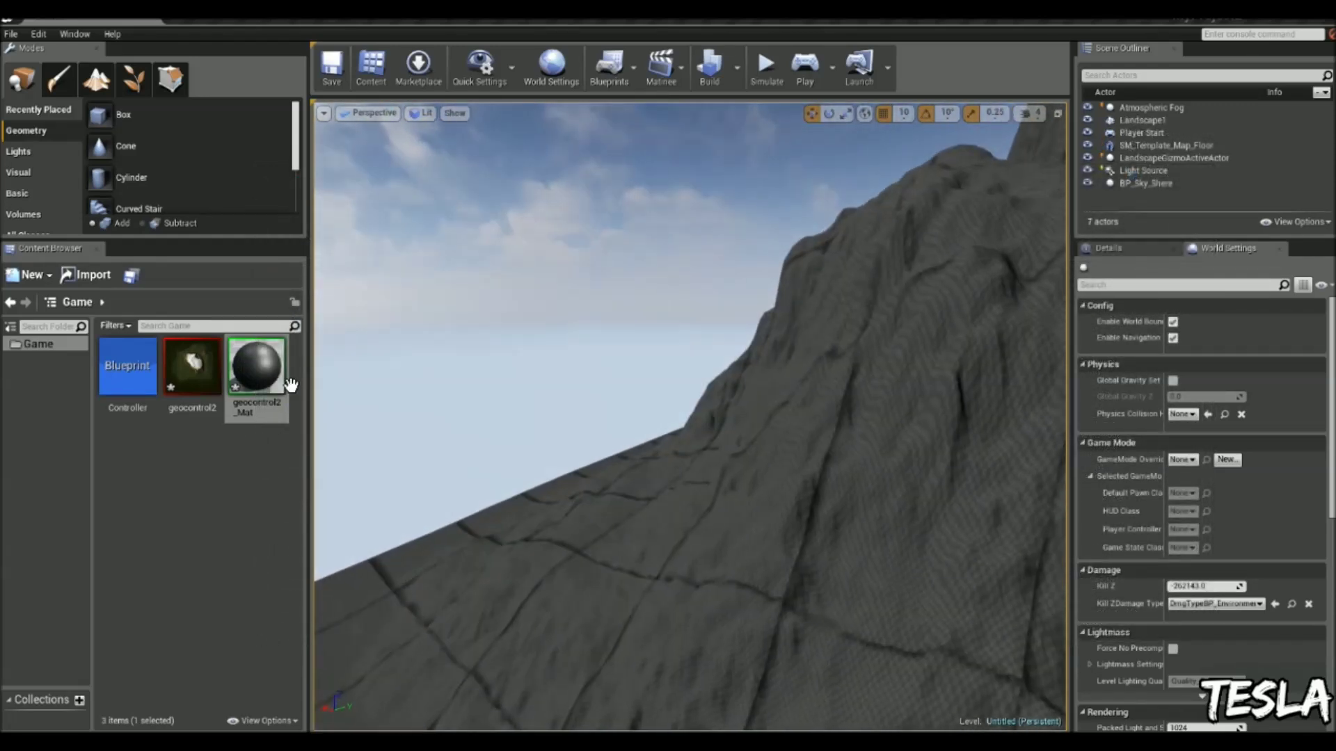
{"action": "right_click_drag", "start_coordinate": [519, 364], "coordinate": [578, 363]}
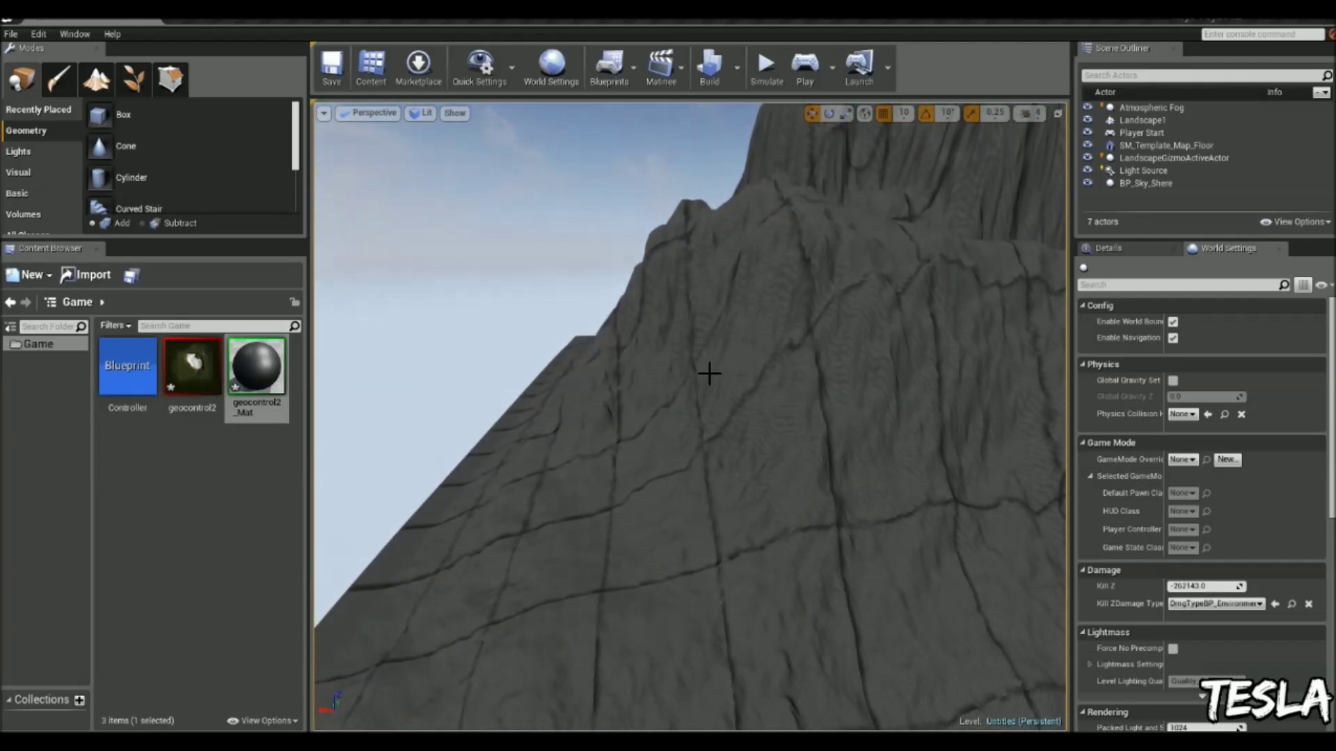
{"action": "right_click_drag", "start_coordinate": [710, 373], "coordinate": [689, 348]}
{"action": "left_click_drag", "start_coordinate": [257, 369], "coordinate": [658, 480]}
Examine the textured landscape from close up and from a distance to see how the colour image fits the terrain.
{"action": "right_click_drag", "start_coordinate": [656, 513], "coordinate": [723, 463]}
{"action": "right_click_drag", "start_coordinate": [567, 491], "coordinate": [518, 476]}
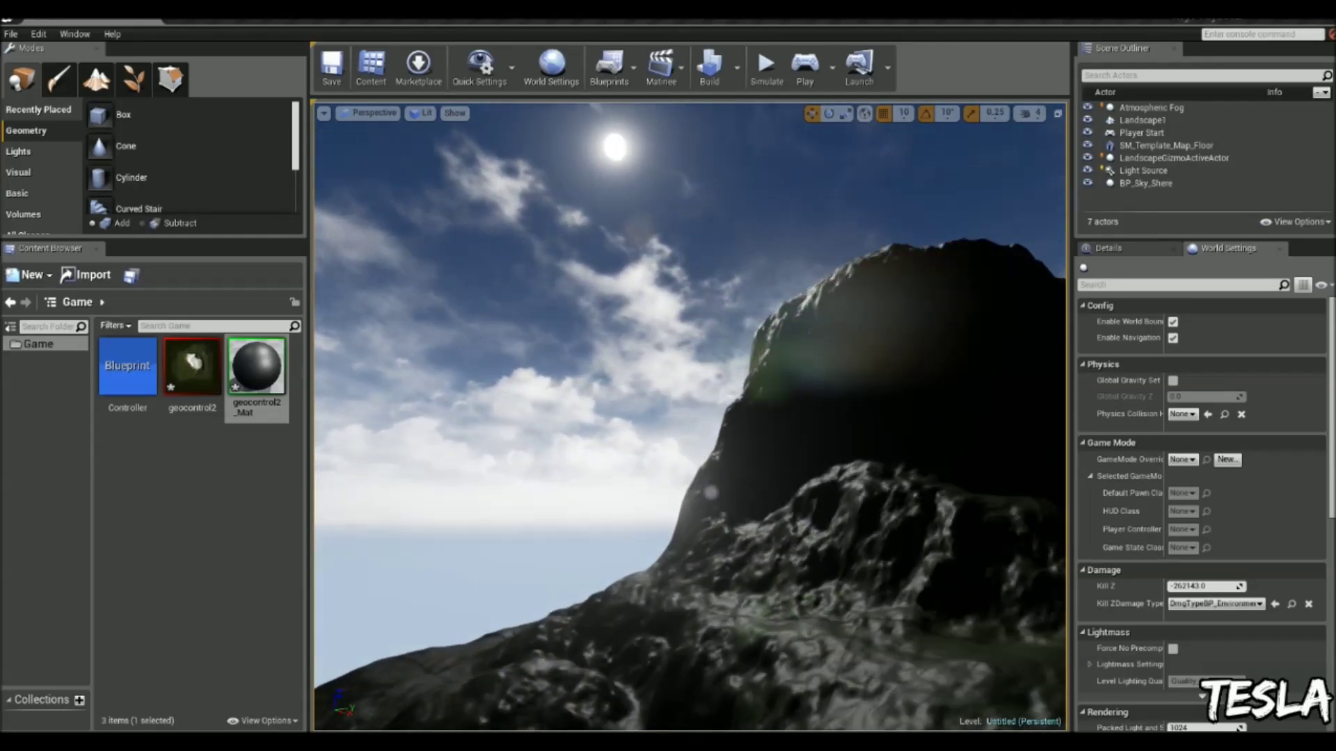
{"action": "right_click_drag", "start_coordinate": [518, 476], "coordinate": [588, 307]}
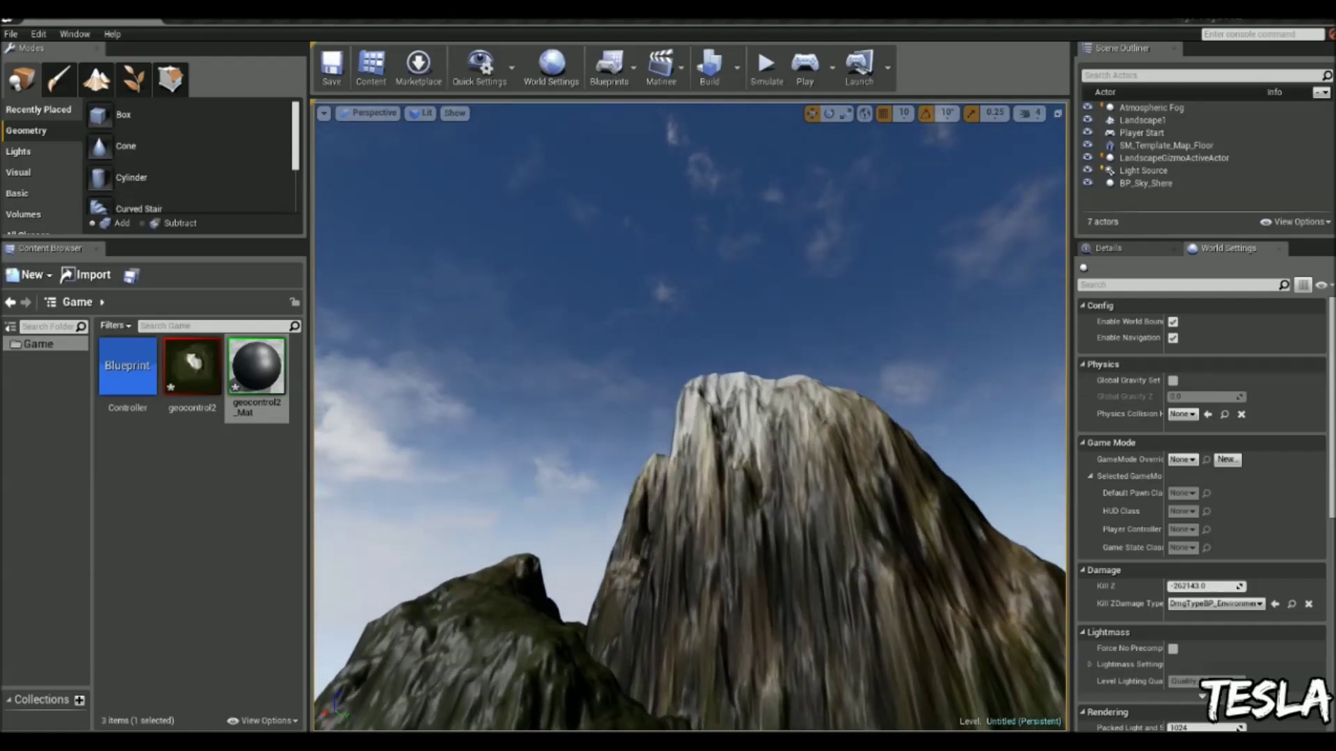
{"action": "right_click_drag", "start_coordinate": [688, 418], "coordinate": [703, 529]}
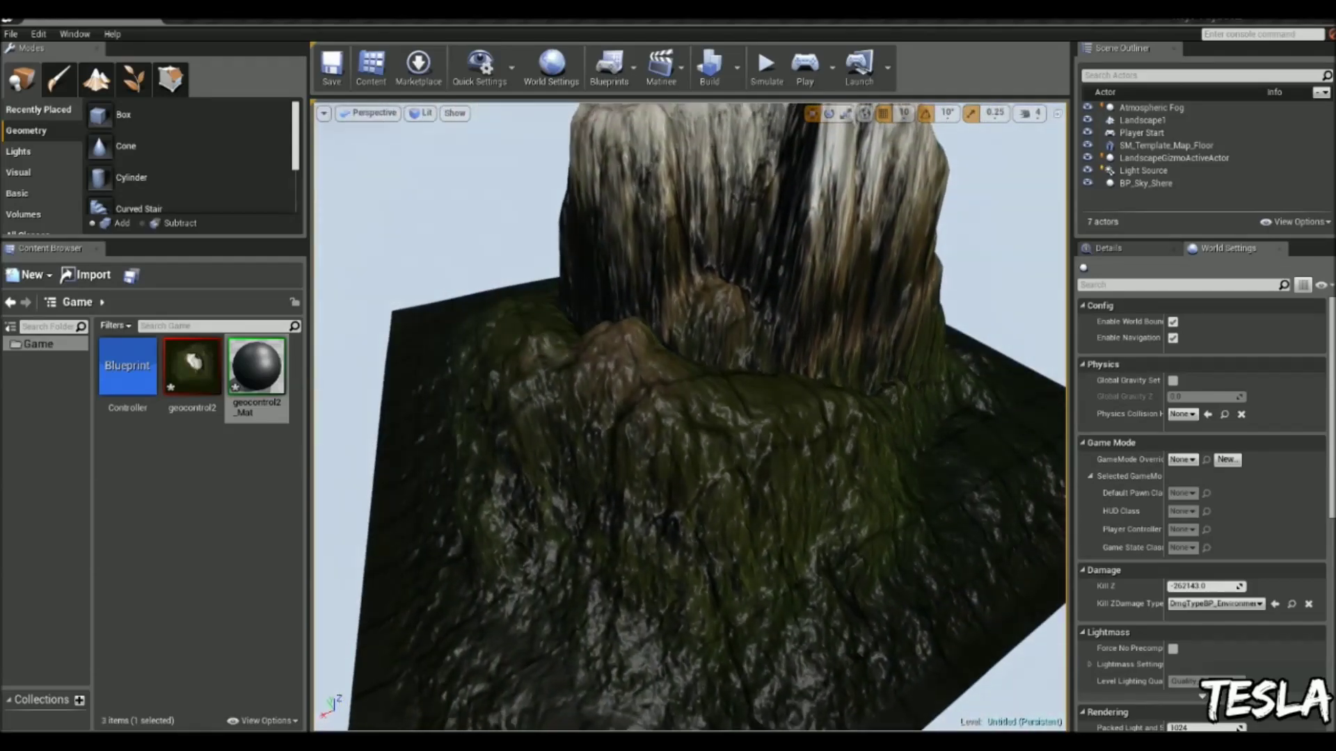
{"action": "right_click_drag", "start_coordinate": [567, 463], "coordinate": [626, 436]}
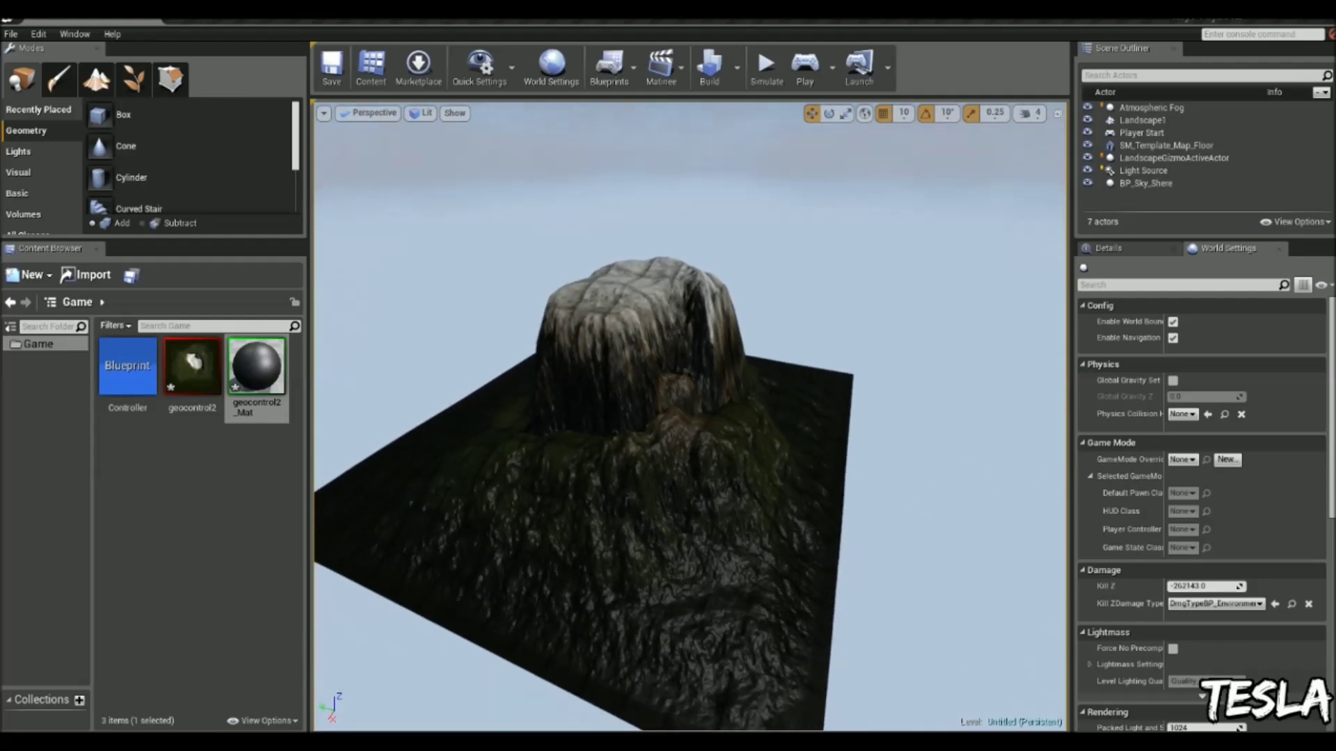
{"action": "right_click_drag", "start_coordinate": [668, 418], "coordinate": [629, 487]}
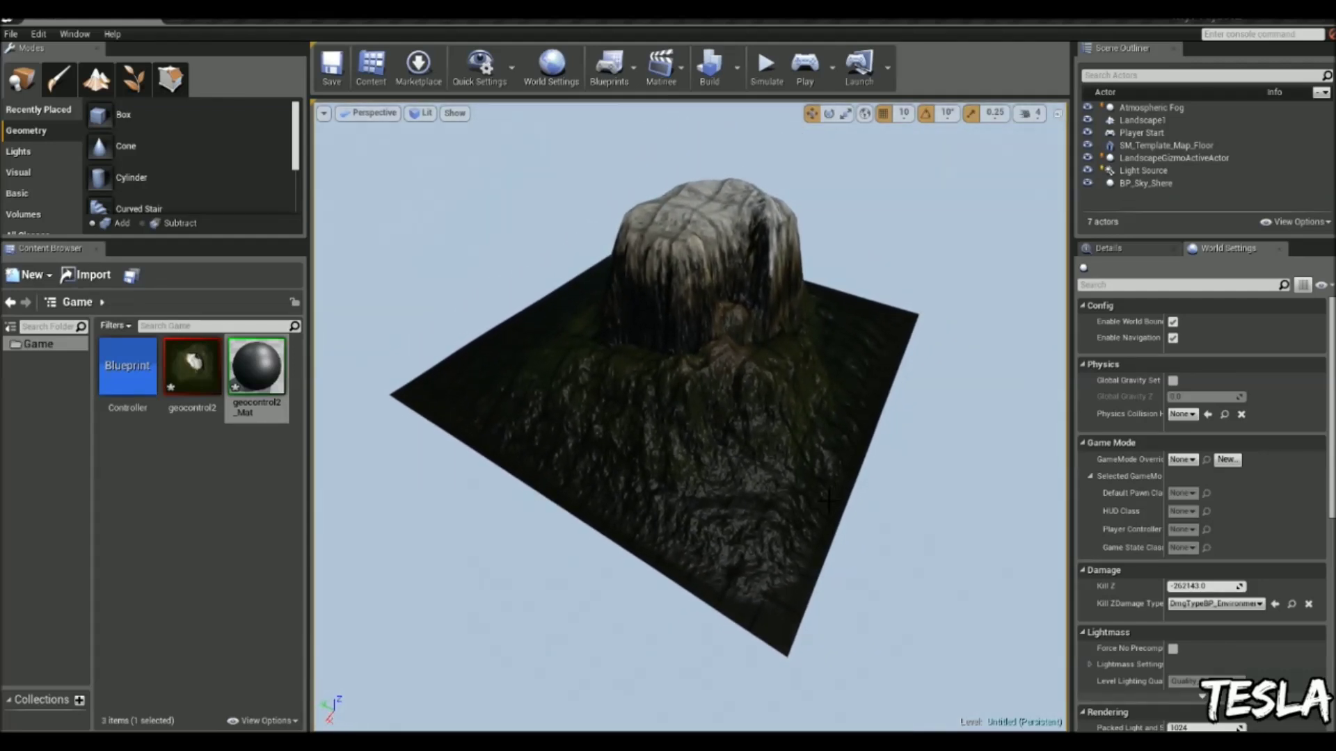